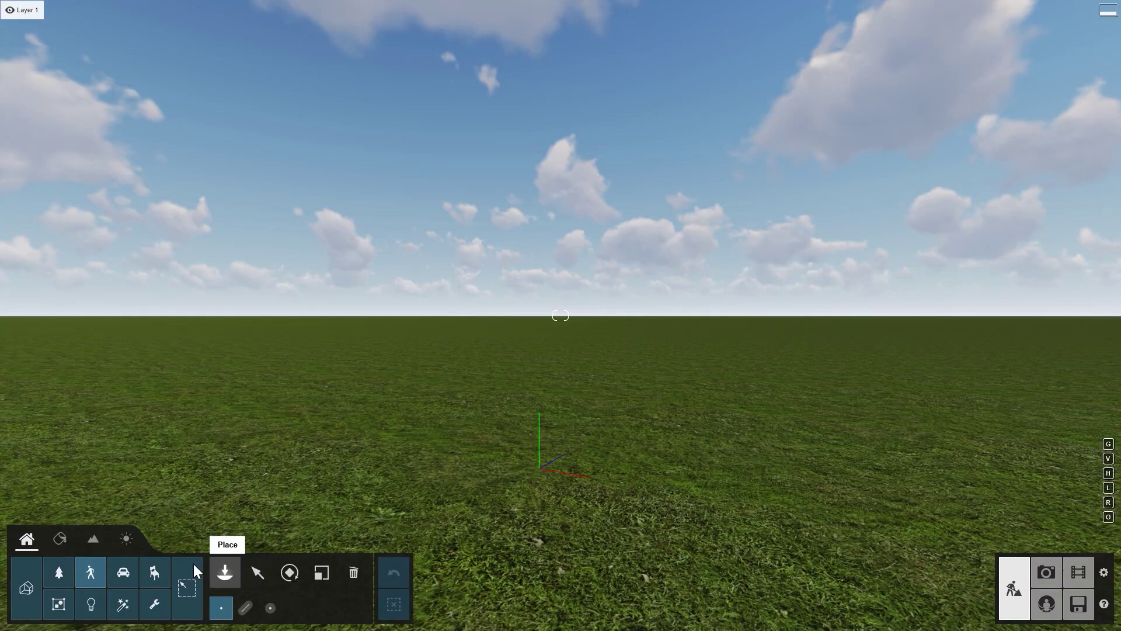
Step: Look through the 3D women in the People and Animals library and the pose variations of the first African woman models
{"action": "left_click", "coordinate": [93, 569]}
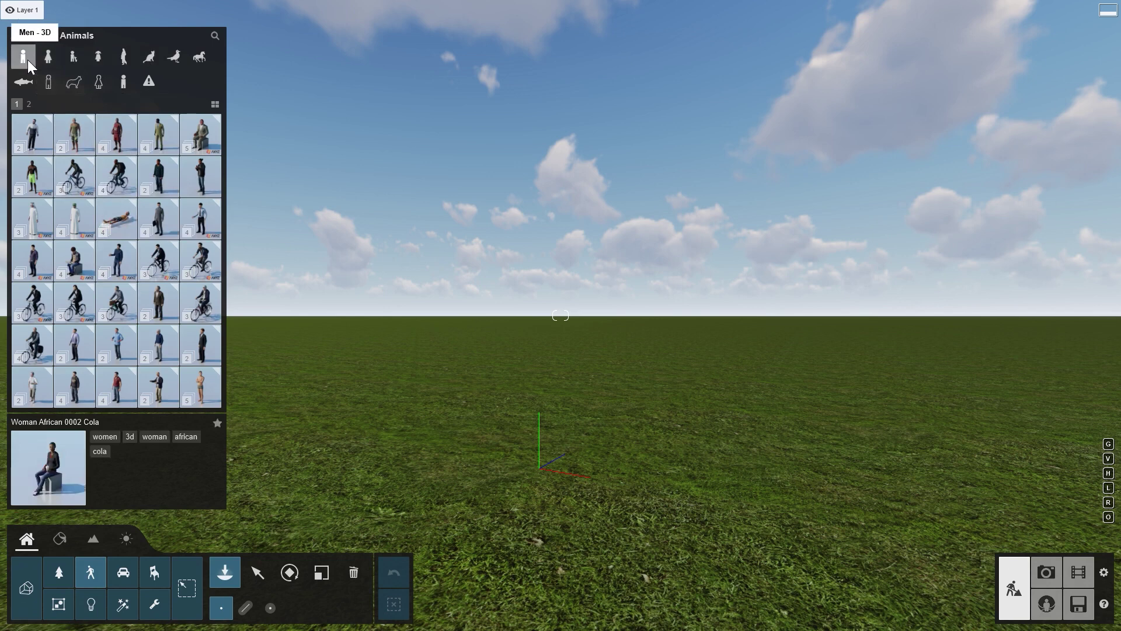
{"action": "left_click", "coordinate": [46, 60]}
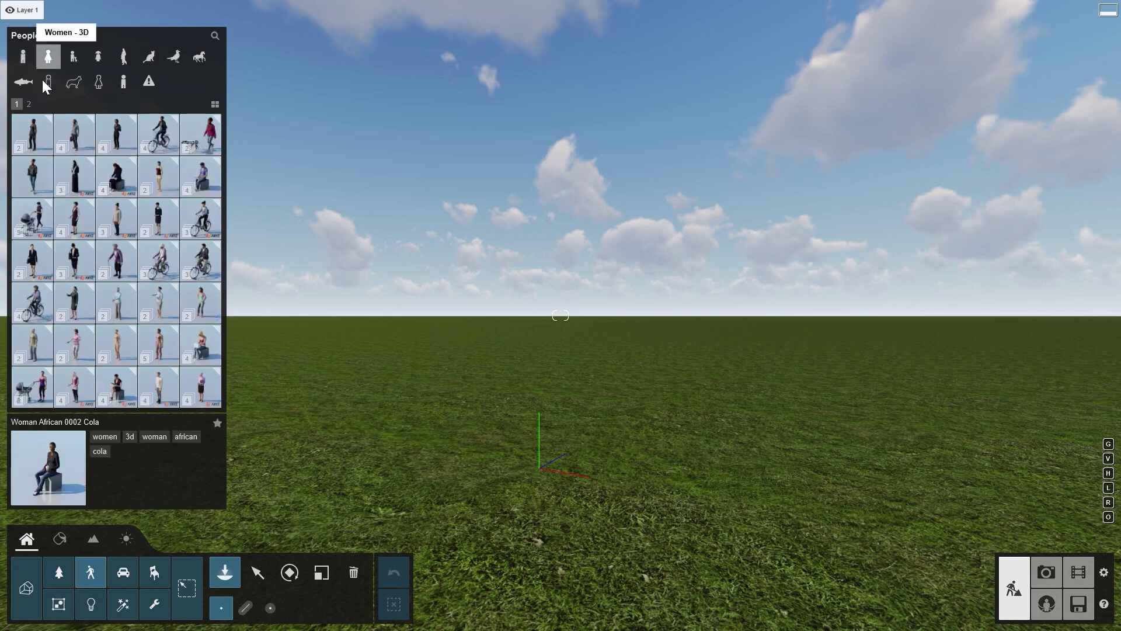
{"action": "left_click", "coordinate": [34, 138]}
{"action": "left_click", "coordinate": [34, 138]}
{"action": "left_click", "coordinate": [34, 132]}
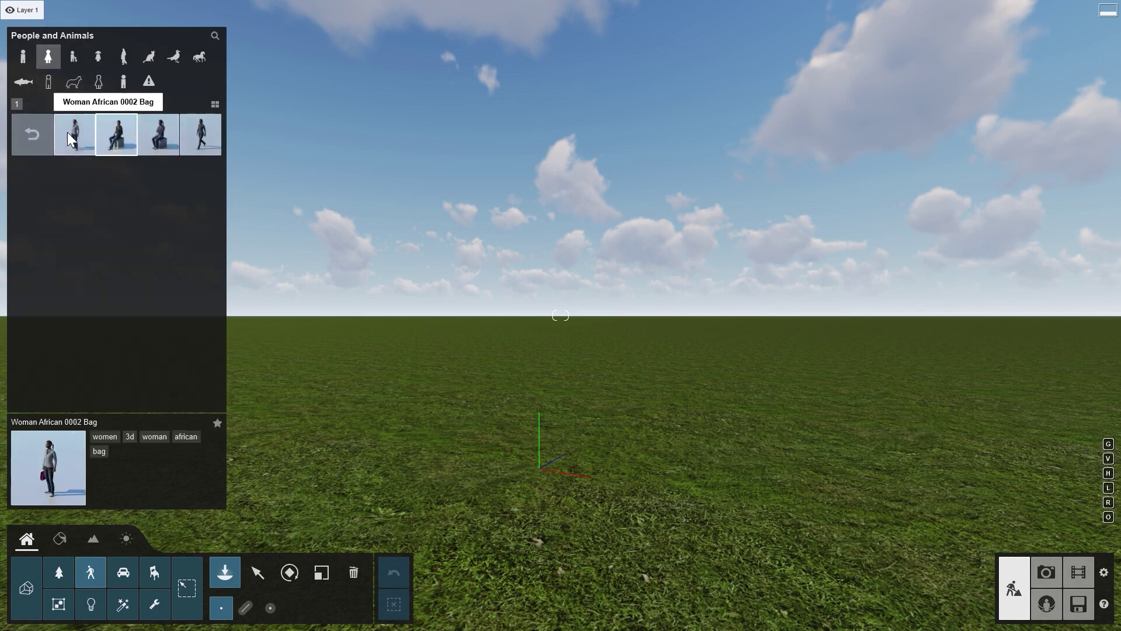
{"action": "left_click", "coordinate": [39, 130]}
{"action": "left_click", "coordinate": [117, 140]}
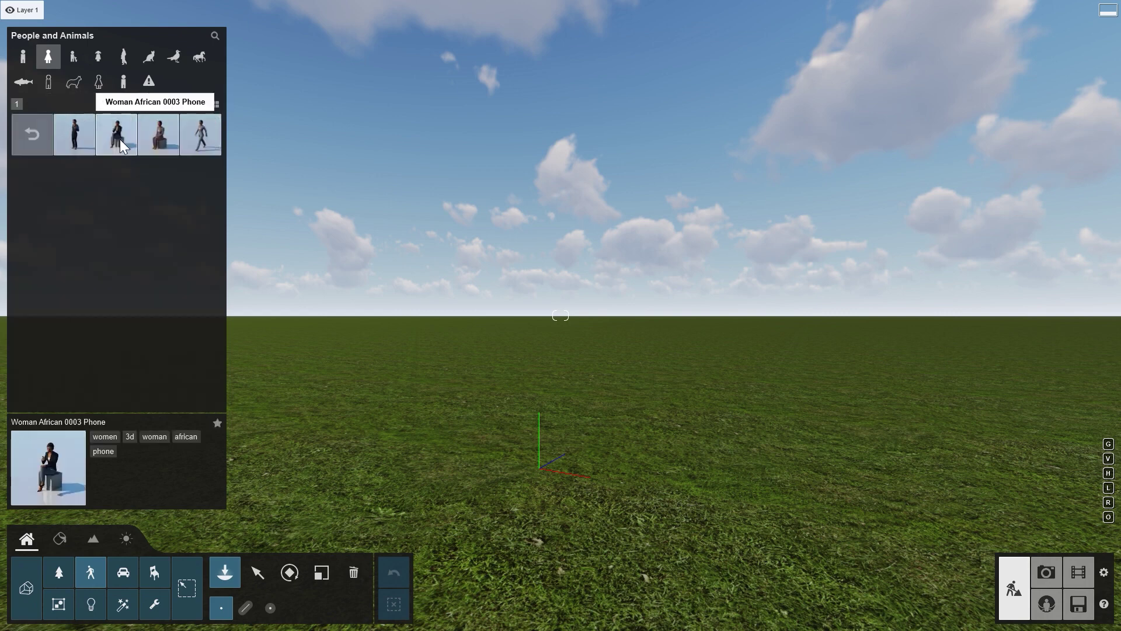
Step: Try the large library thumbnails, restore the small ones and select the Woman African 0003 Folder model
{"action": "left_click", "coordinate": [215, 104]}
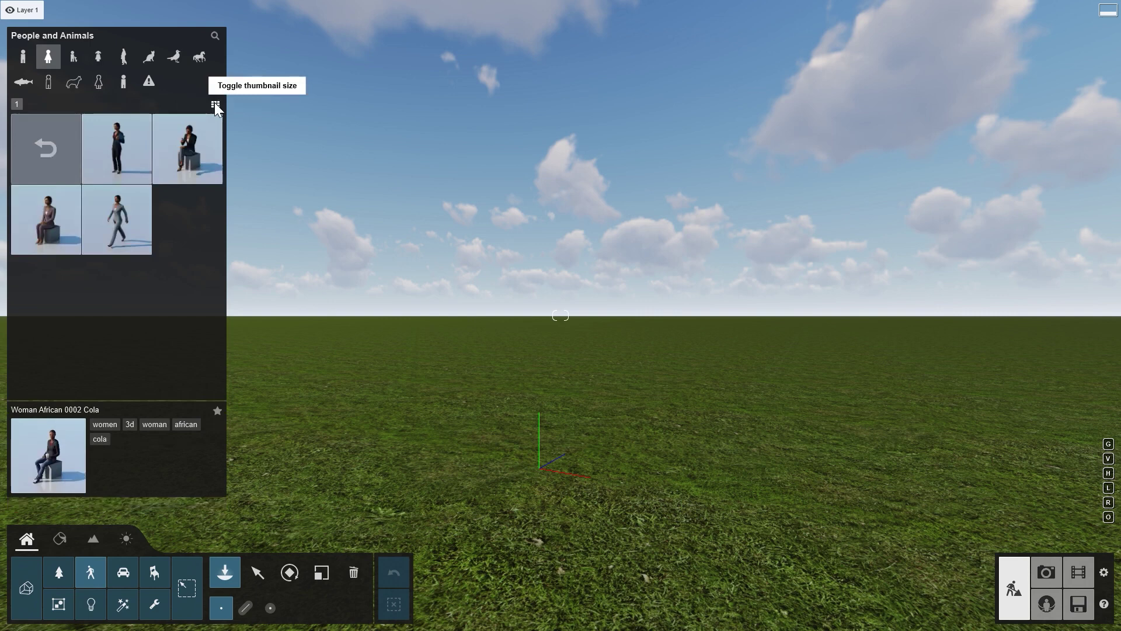
{"action": "left_click", "coordinate": [215, 104]}
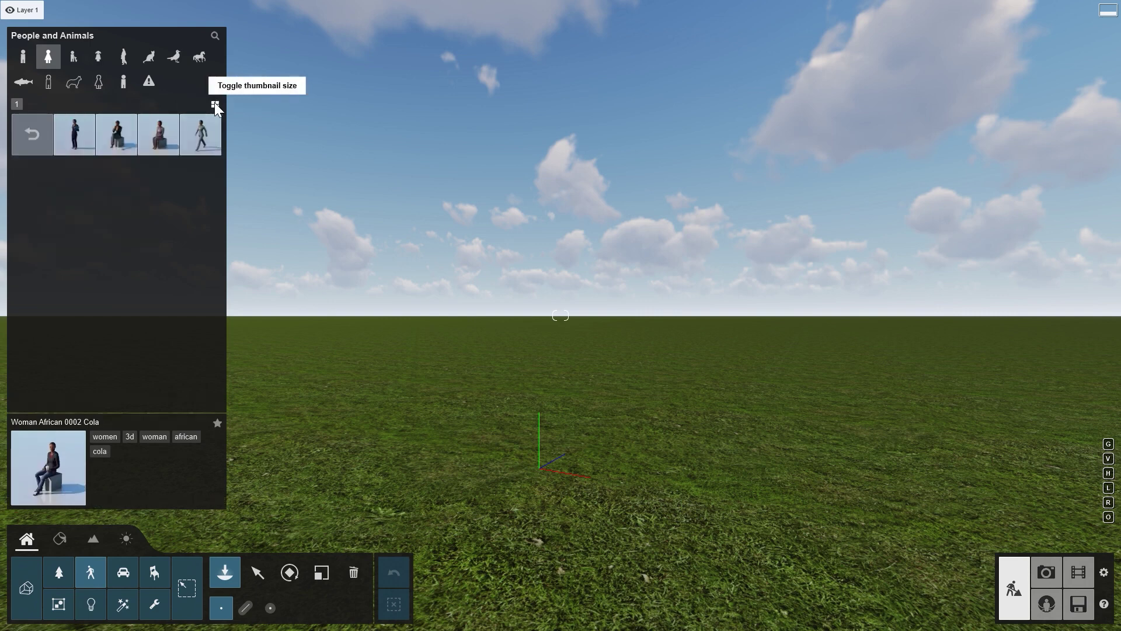
{"action": "left_click", "coordinate": [70, 139]}
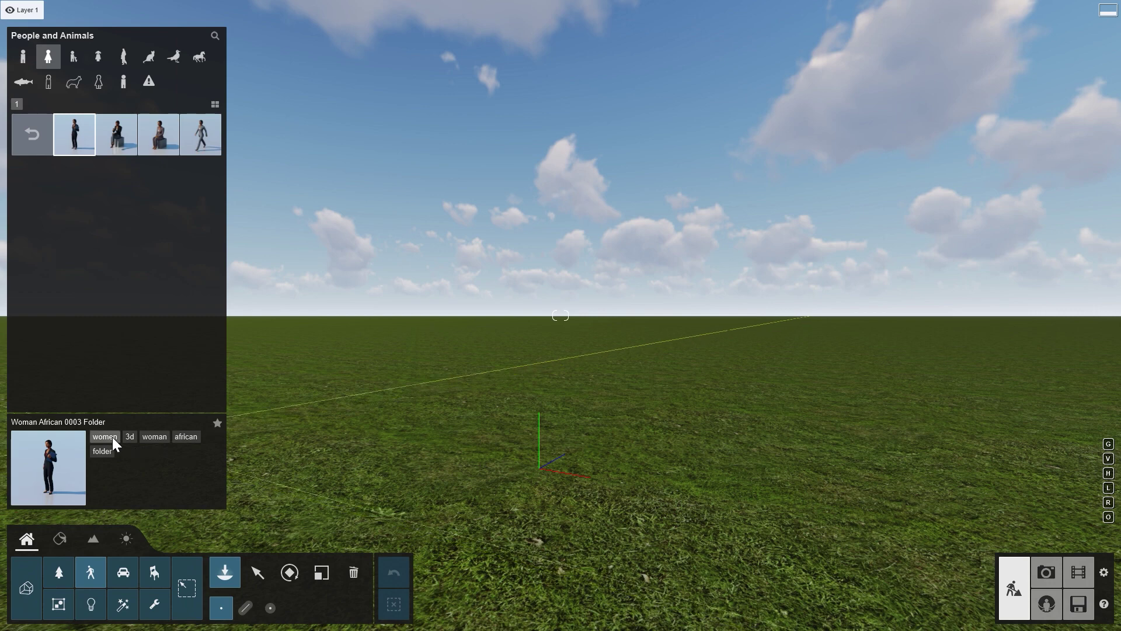
Step: Filter the People and Animals library by the "african" tag, look through both result pages and close the search
{"action": "left_click", "coordinate": [188, 436]}
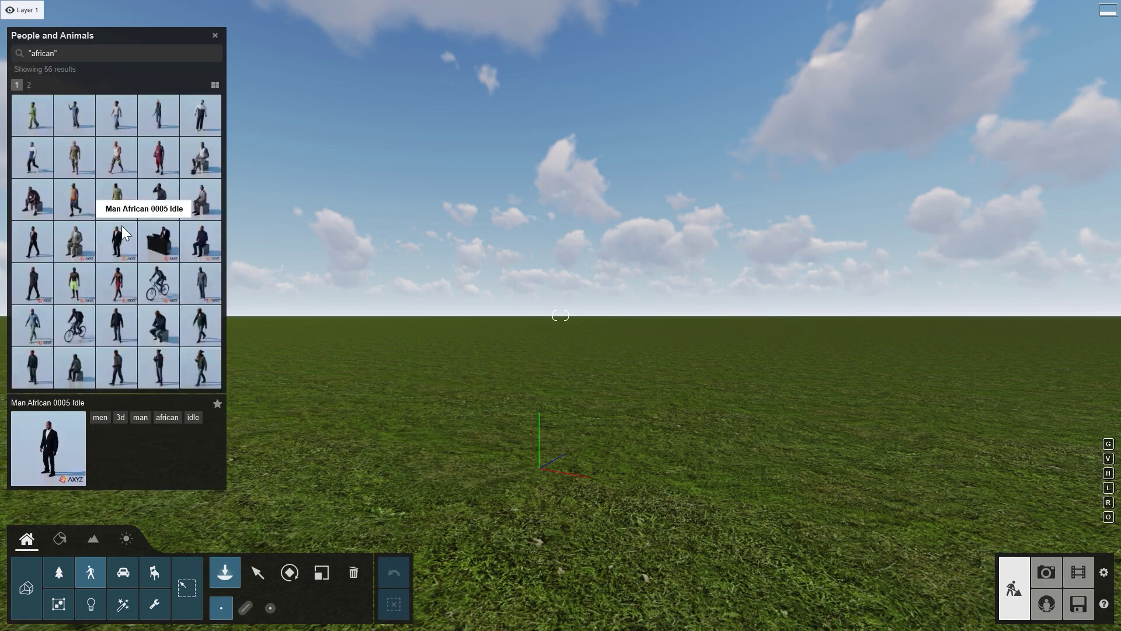
{"action": "scroll", "coordinate": [122, 226], "scroll_direction": "down", "scroll_amount": 1}
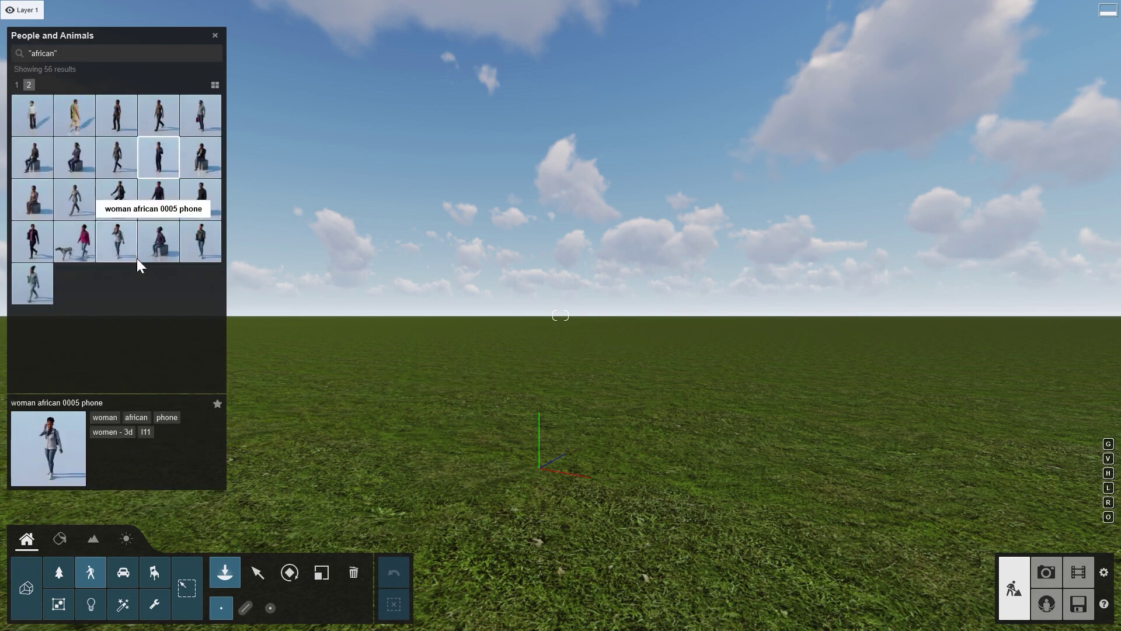
{"action": "scroll", "coordinate": [140, 244], "scroll_direction": "up", "scroll_amount": 1}
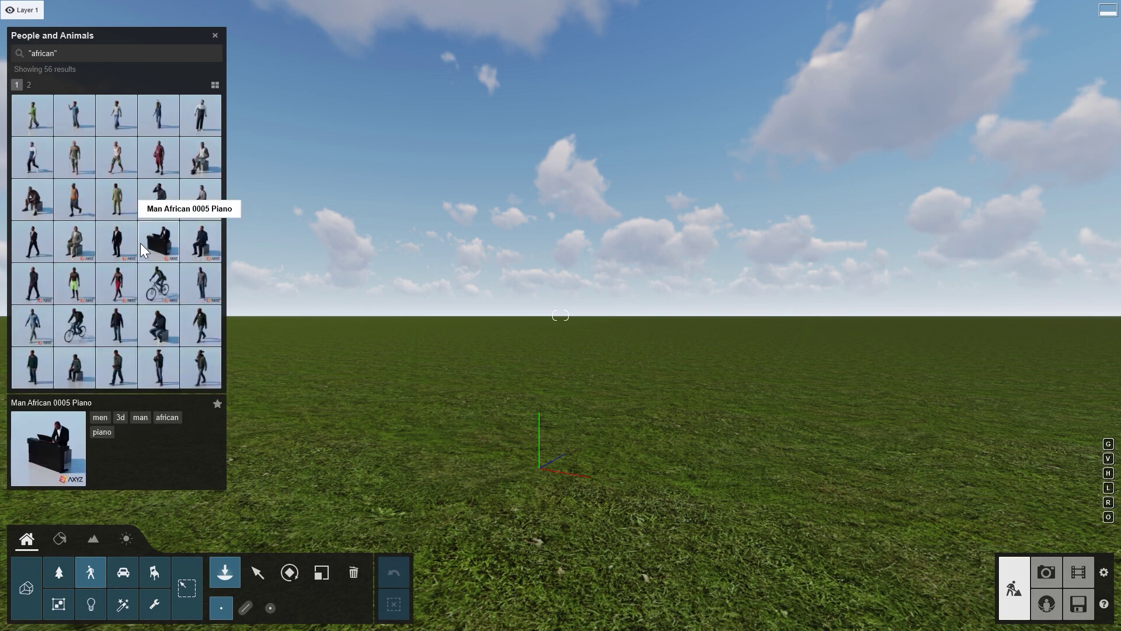
{"action": "scroll", "coordinate": [140, 243], "scroll_direction": "down", "scroll_amount": 1}
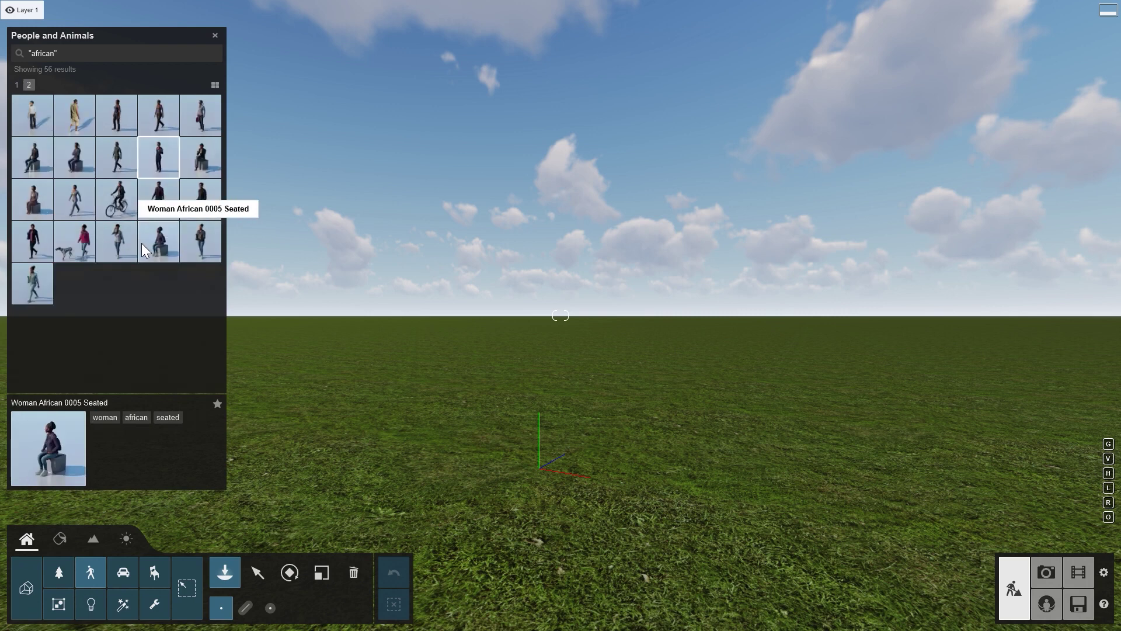
{"action": "left_click", "coordinate": [213, 35]}
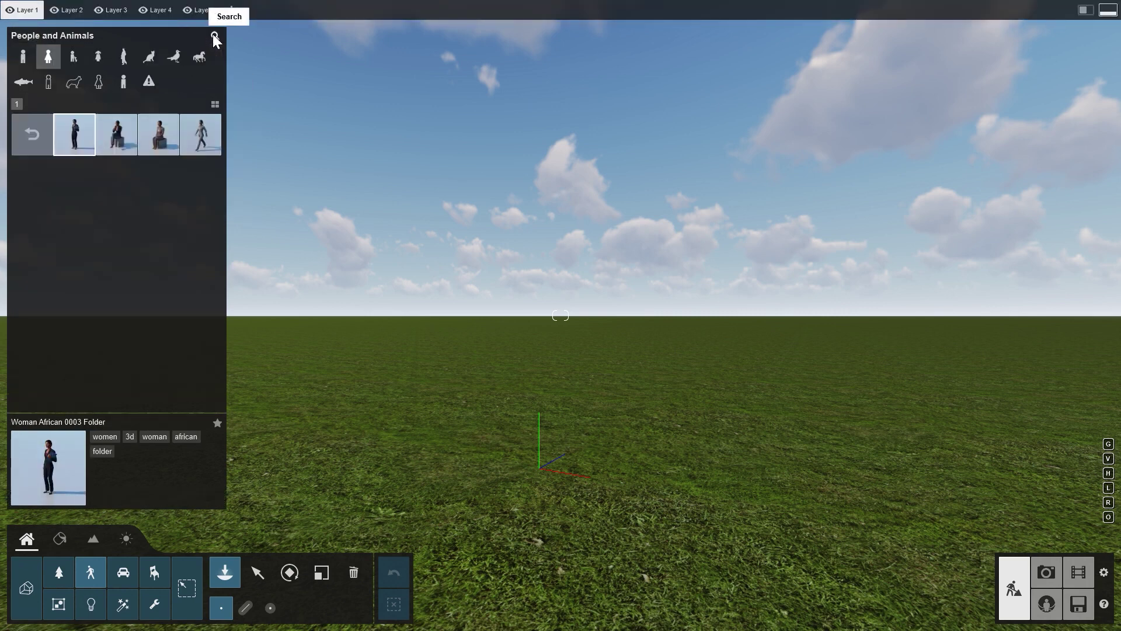
Step: Mark the Woman African 0003 Folder model as a favourite and show the favourites category
{"action": "left_click", "coordinate": [217, 422]}
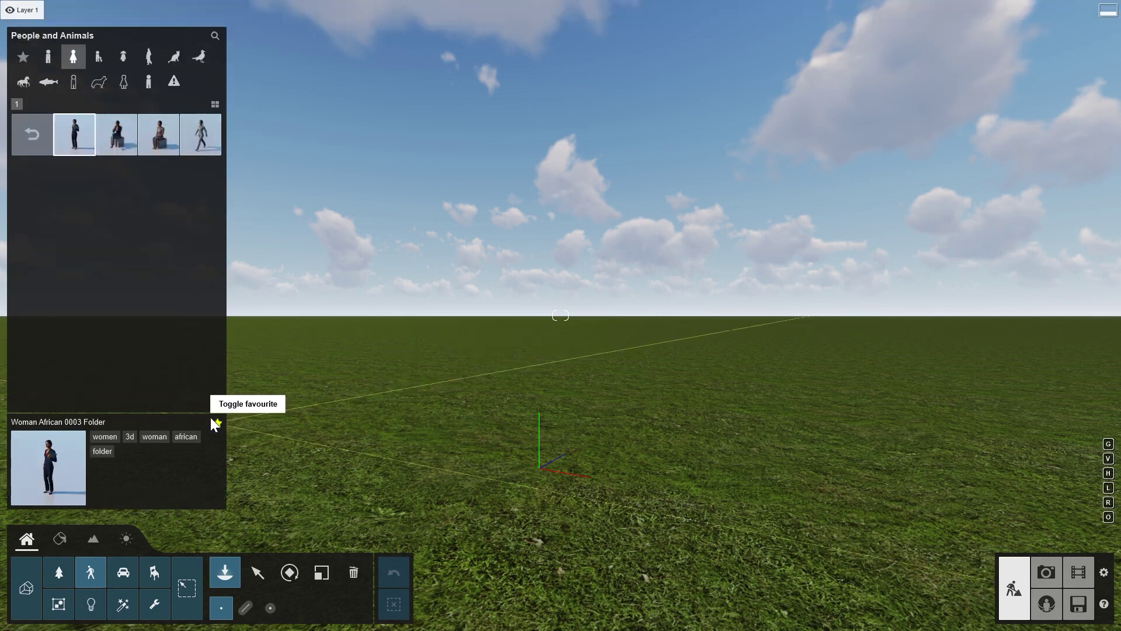
{"action": "left_click", "coordinate": [21, 56]}
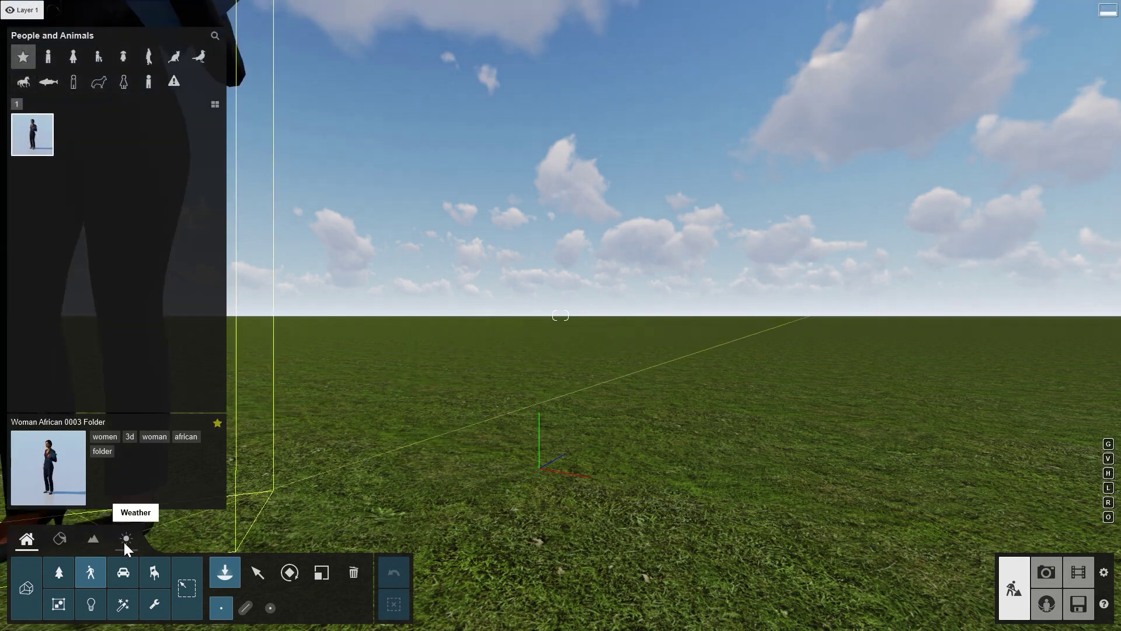
Step: Look through the Transport library and the Tables and Electronics and appliances categories of the Objects library
{"action": "left_click", "coordinate": [124, 571]}
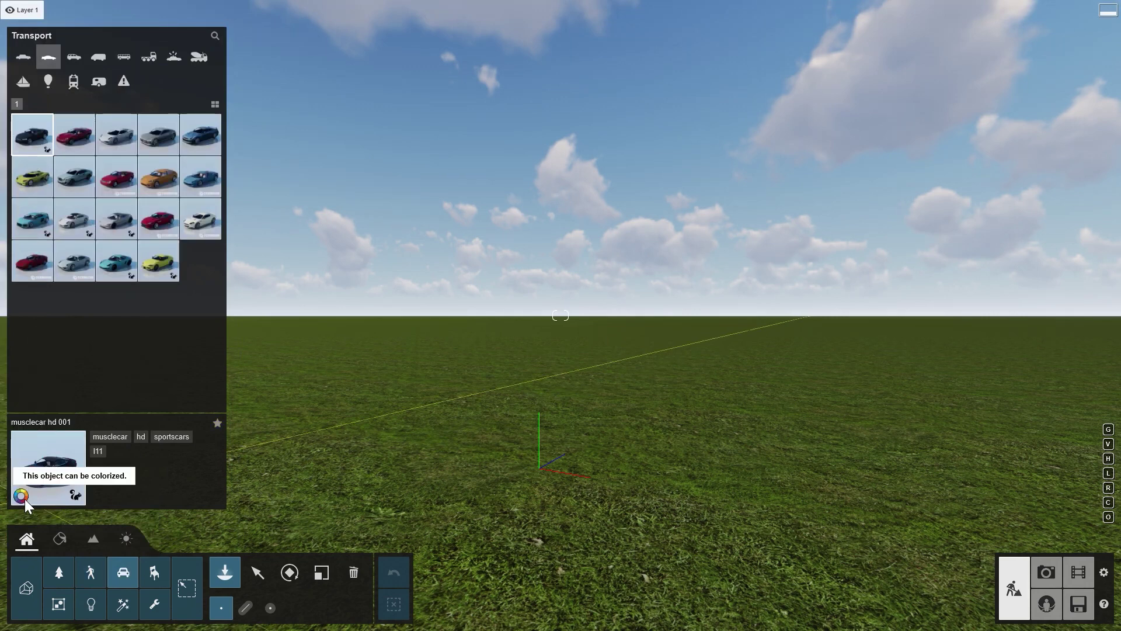
{"action": "left_click", "coordinate": [154, 570]}
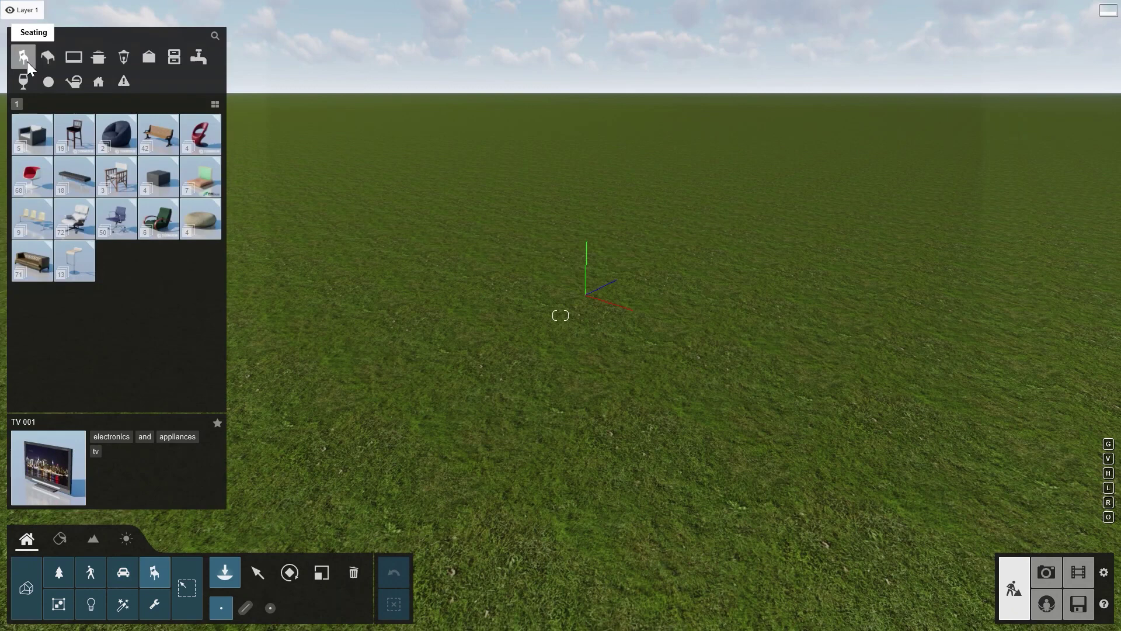
{"action": "left_click", "coordinate": [50, 56]}
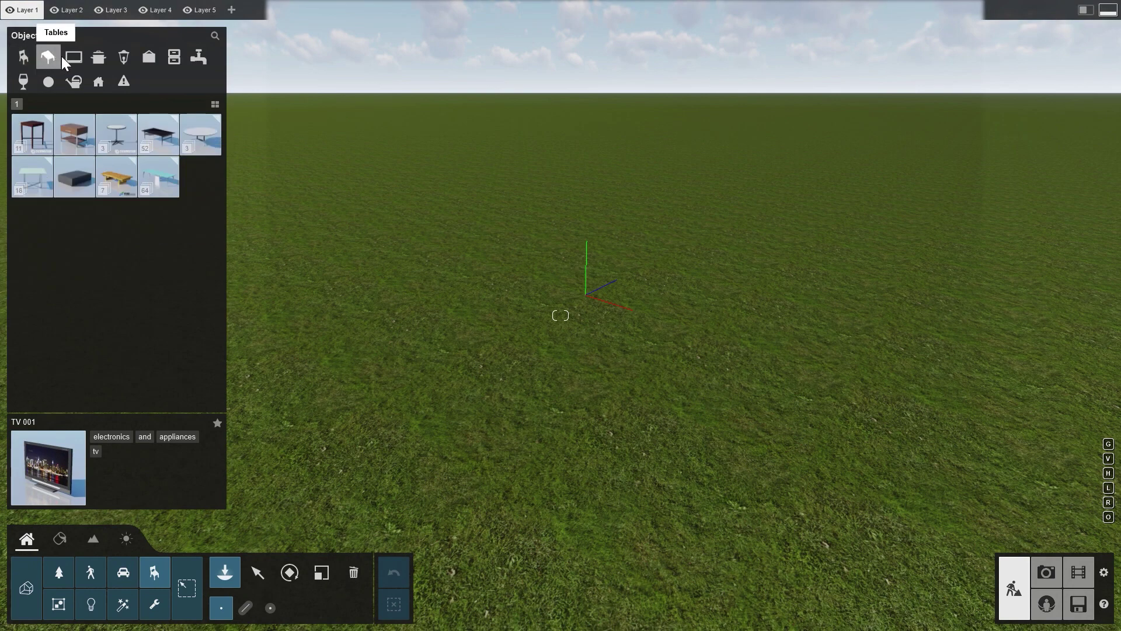
{"action": "left_click", "coordinate": [69, 59]}
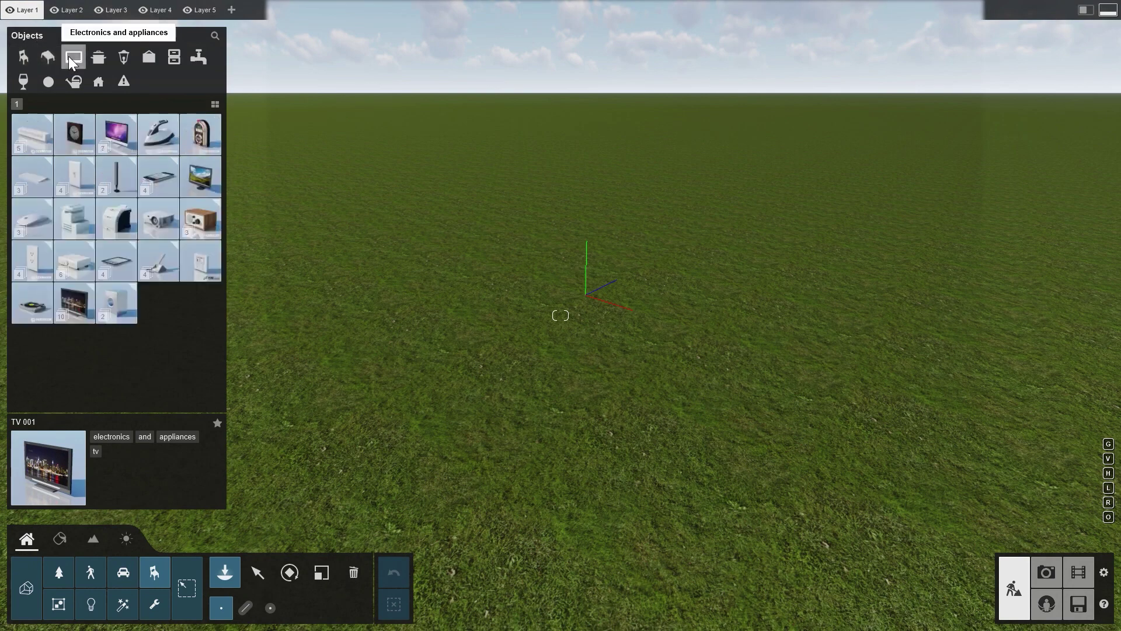
Step: Search the Objects library for "TV" and select the TV 001 model
{"action": "left_click", "coordinate": [215, 36]}
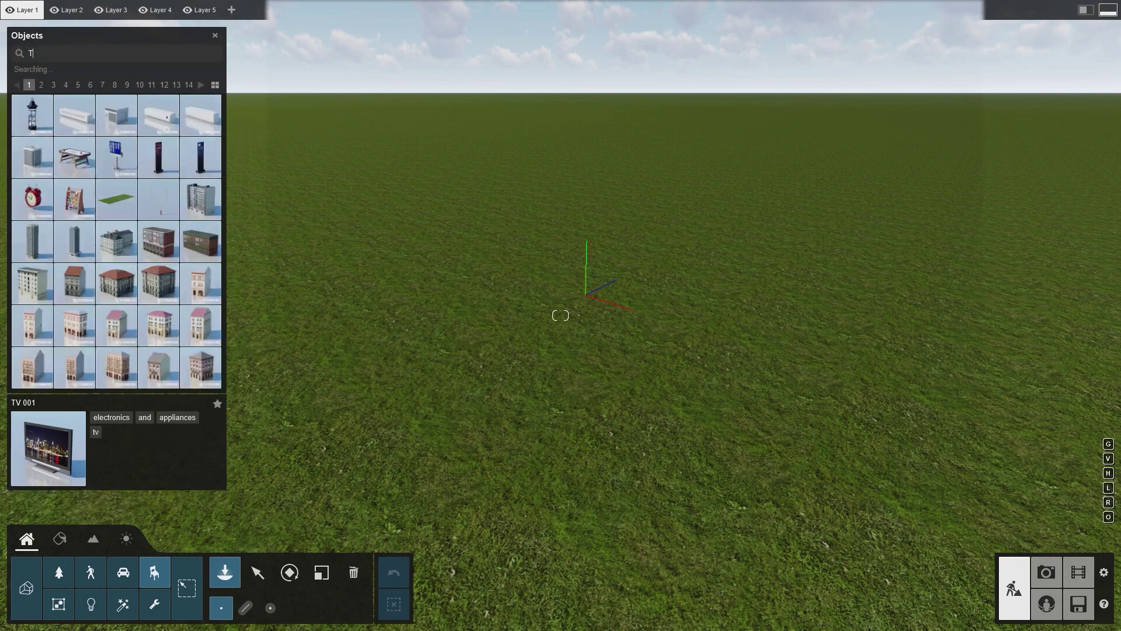
{"action": "type", "text": "TV"}
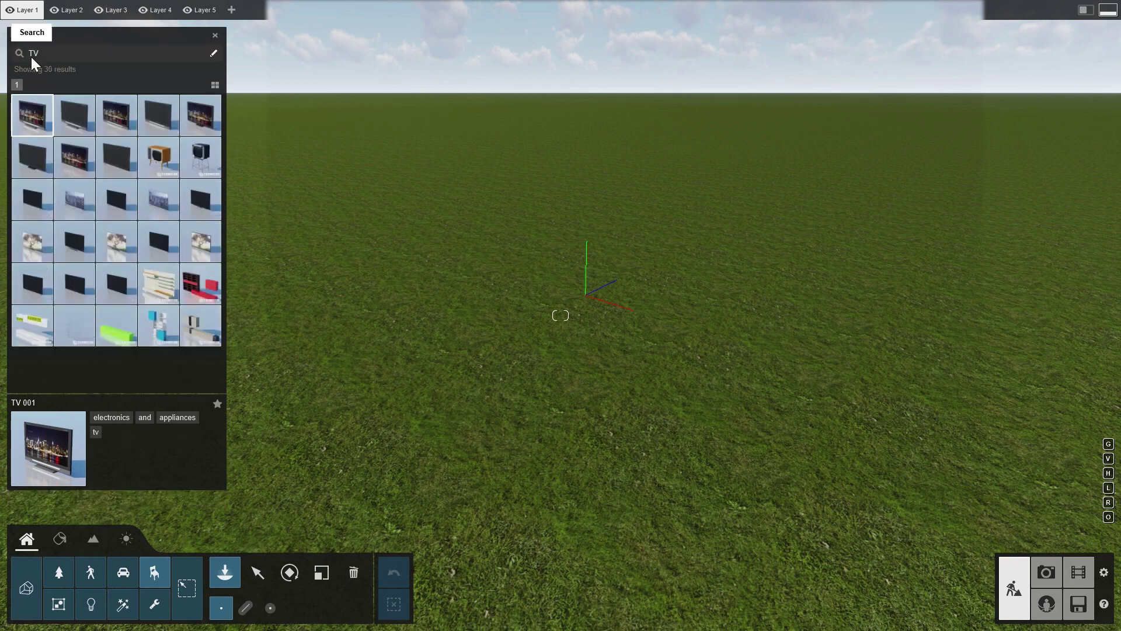
{"action": "left_click", "coordinate": [40, 110]}
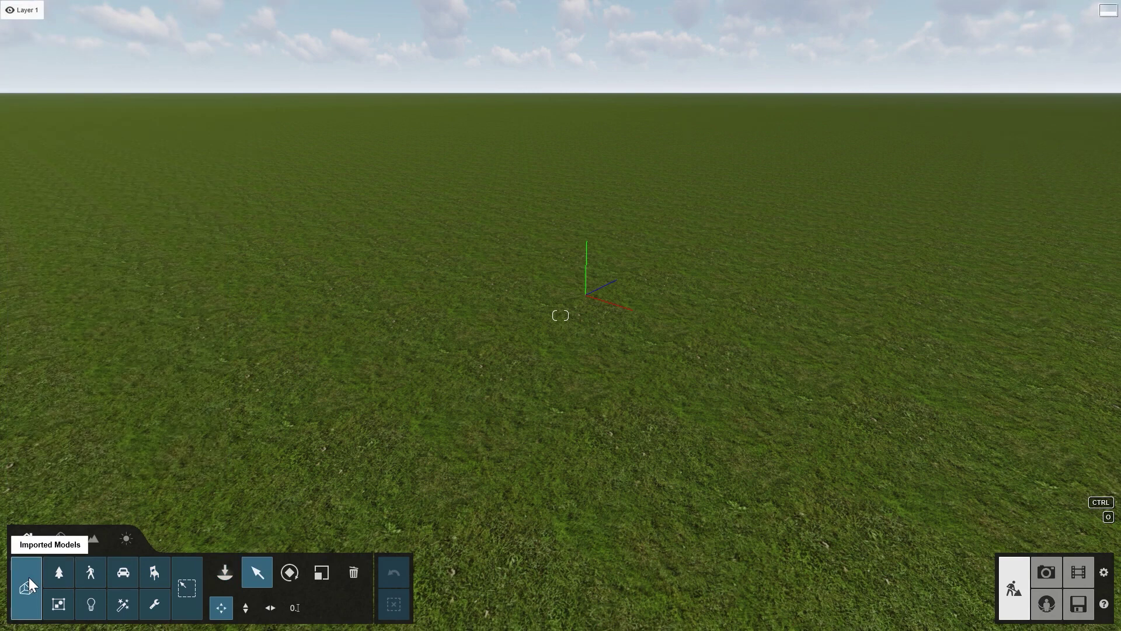
Step: Import the SketchUp file "201104_Glass House Scene_DS - Final.skp" with the default name and category folder, and place it at the scene origin
{"action": "left_click", "coordinate": [29, 577]}
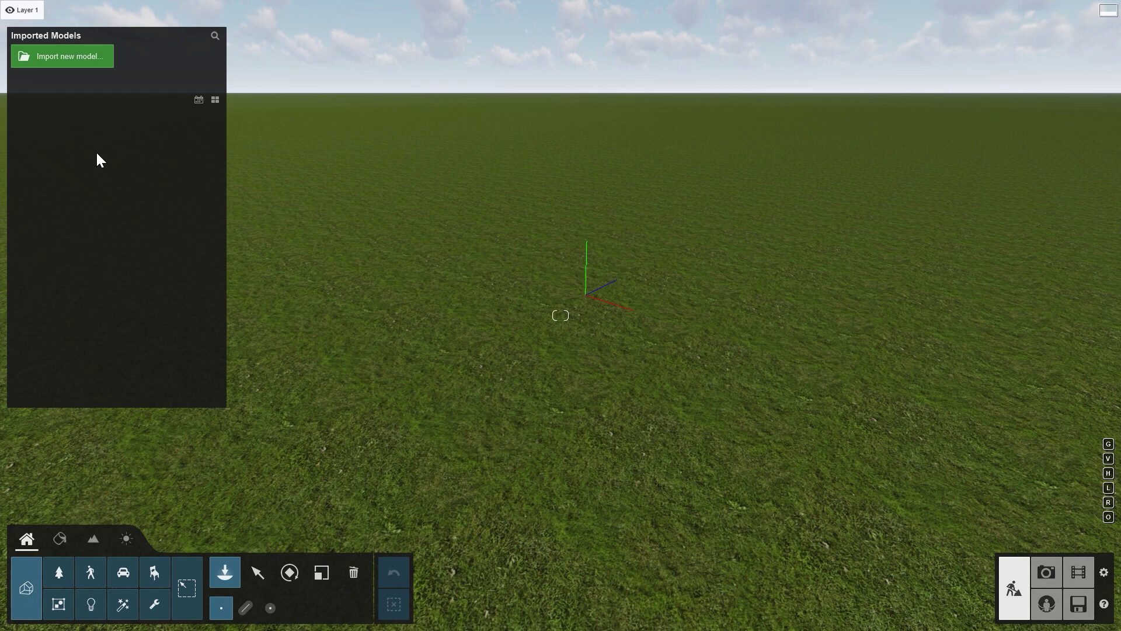
{"action": "left_click", "coordinate": [71, 61]}
{"action": "left_click", "coordinate": [294, 99]}
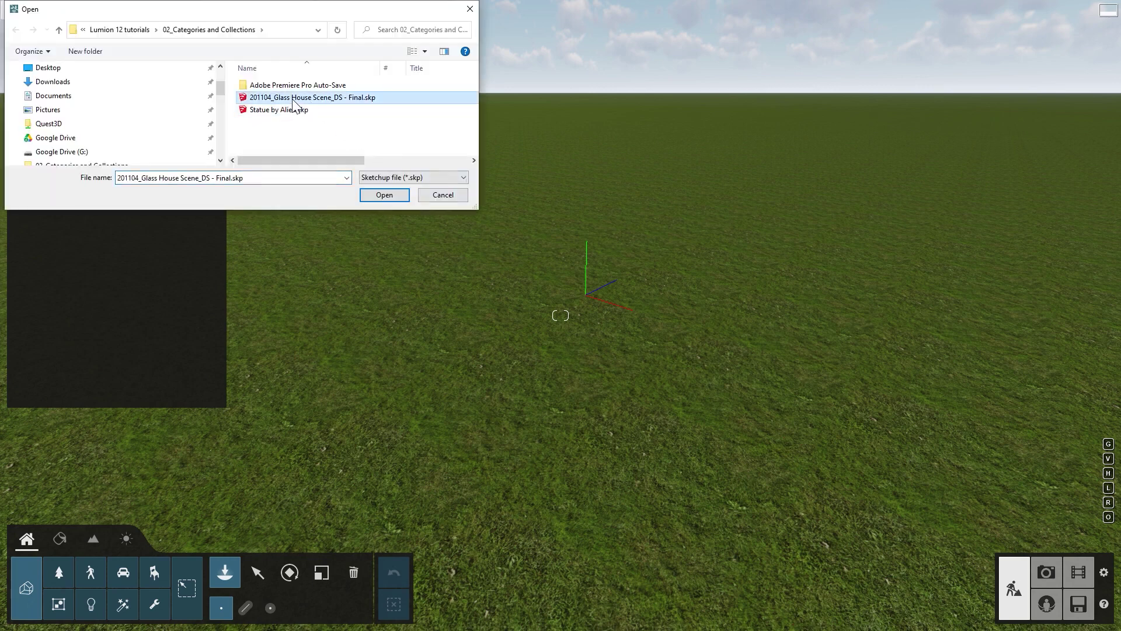
{"action": "left_click", "coordinate": [371, 196]}
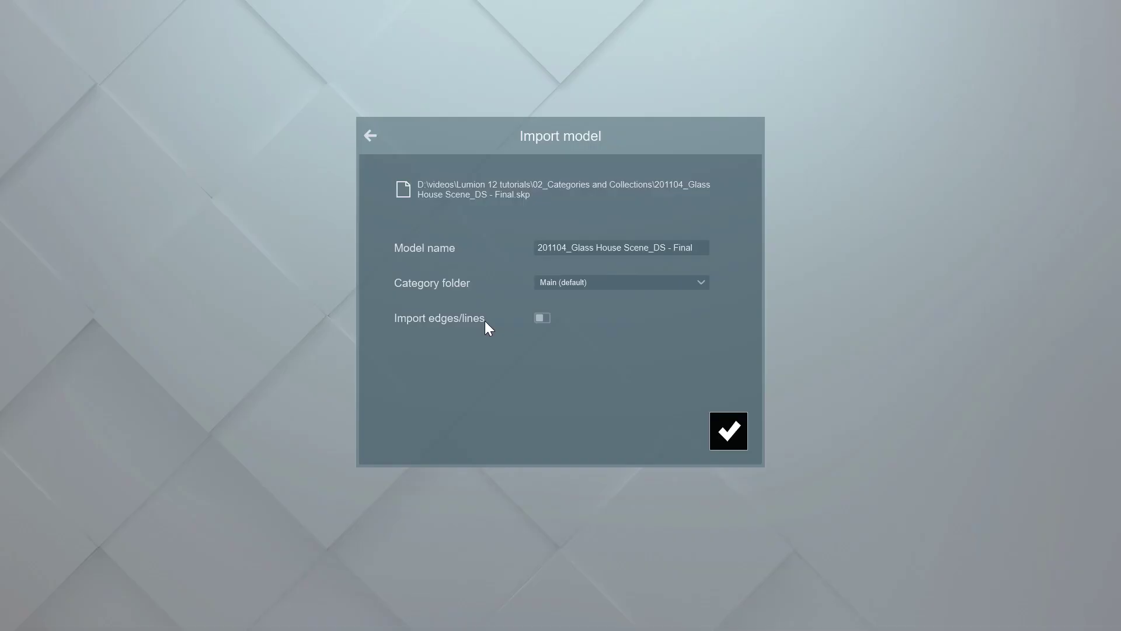
{"action": "left_click", "coordinate": [722, 432]}
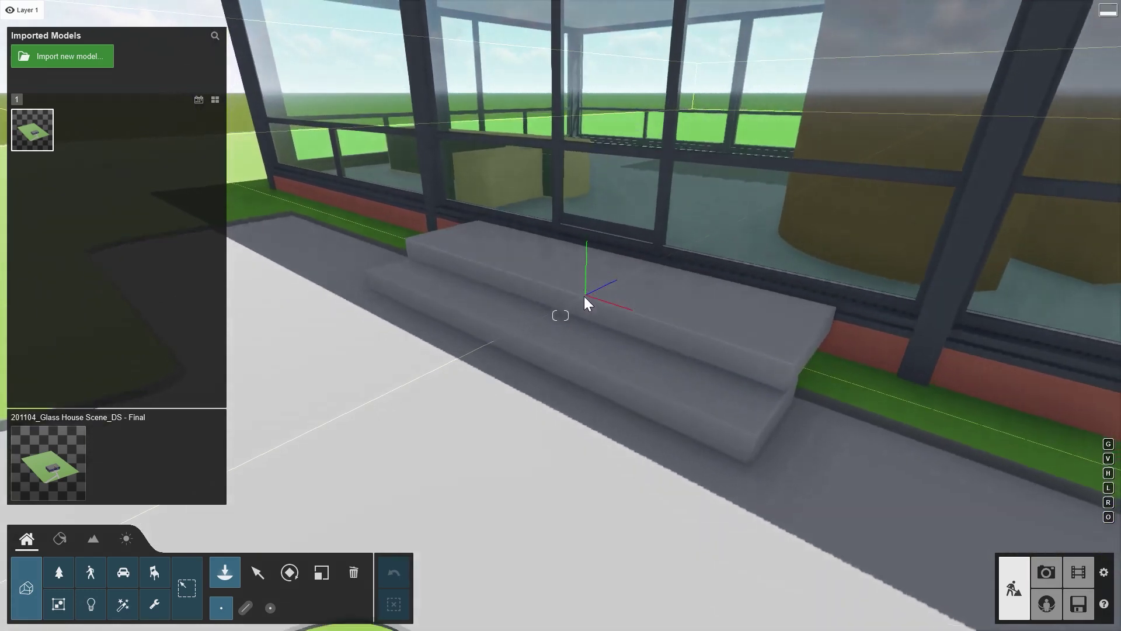
{"action": "left_click", "coordinate": [584, 295]}
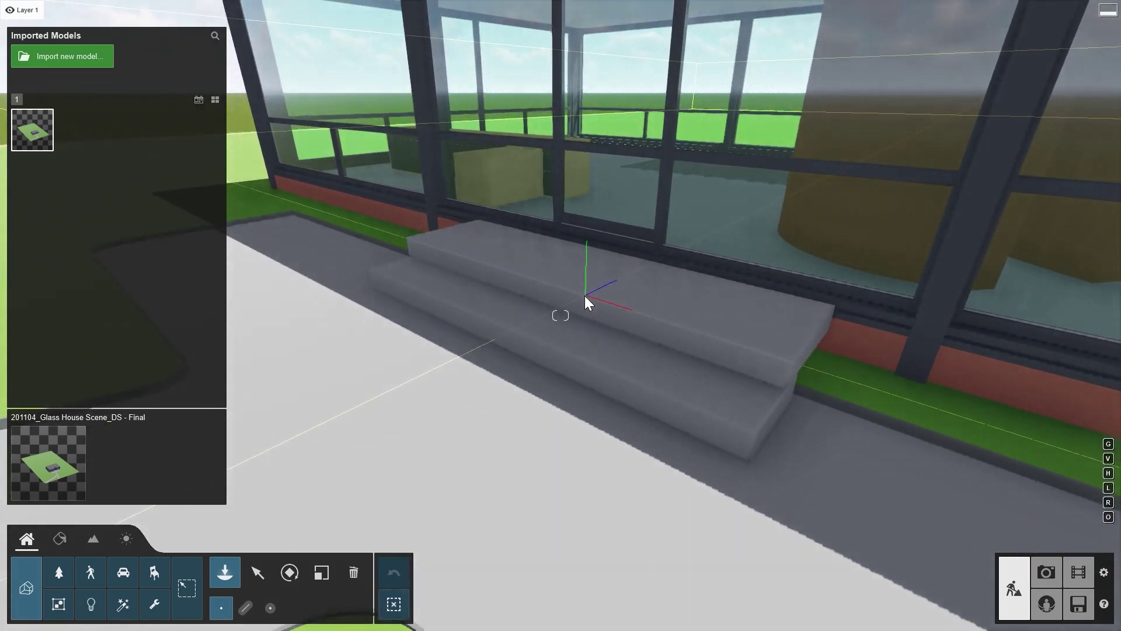
Step: Examine the placed glass house from a distance, from its front and from inside the glazed interior
{"action": "scroll", "coordinate": [584, 295], "scroll_direction": "up", "scroll_amount": 2}
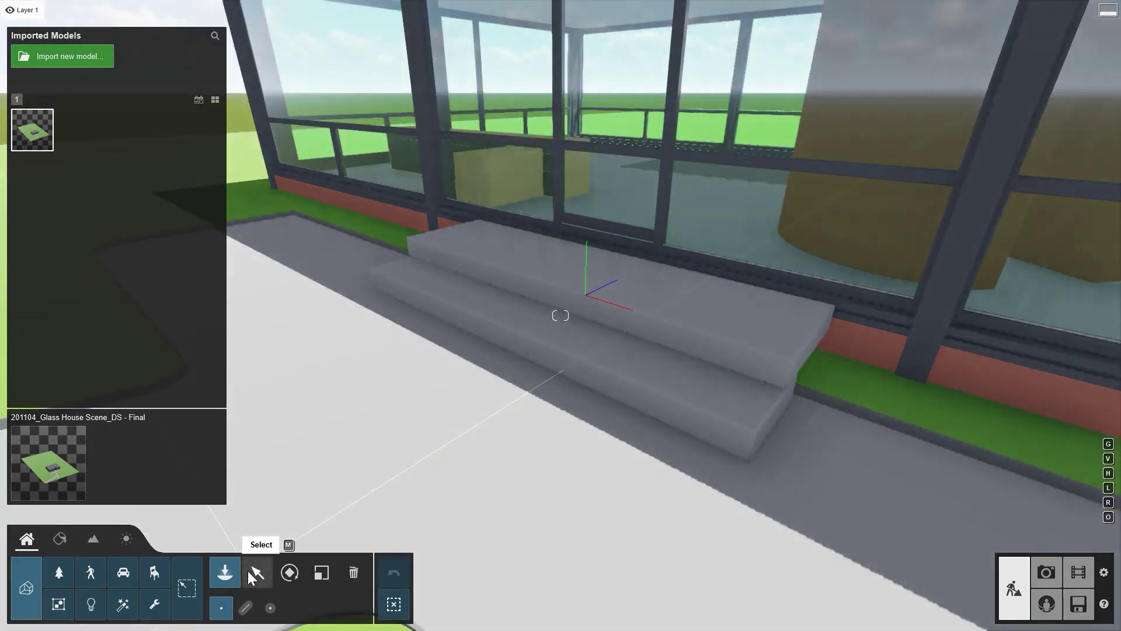
{"action": "left_click", "coordinate": [256, 574]}
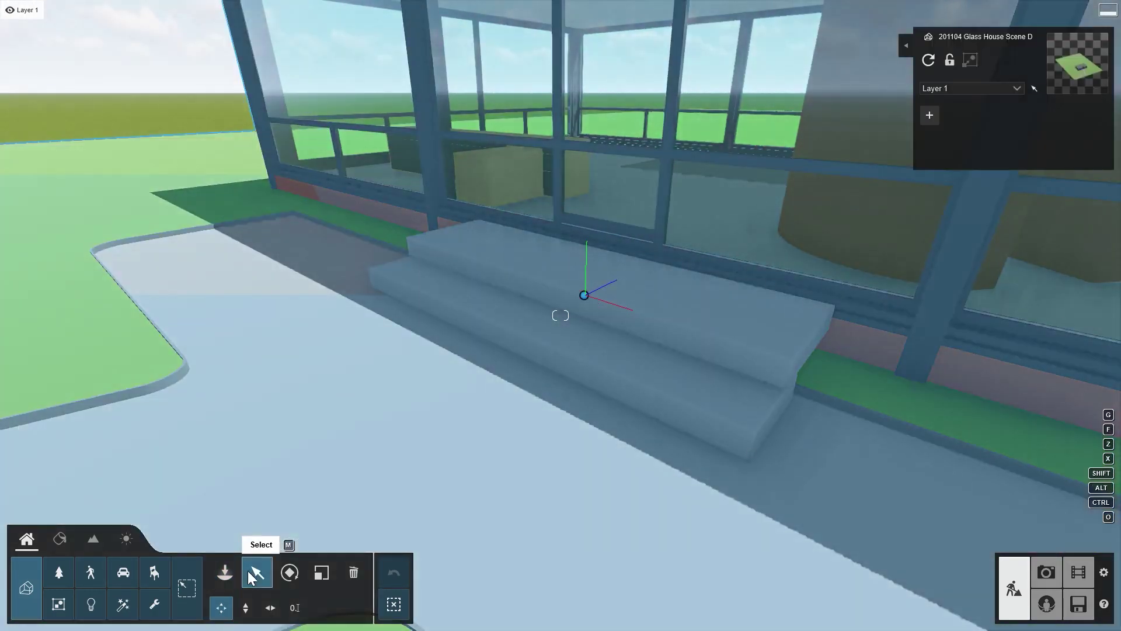
{"action": "scroll", "coordinate": [408, 443], "scroll_direction": "down", "scroll_amount": 10}
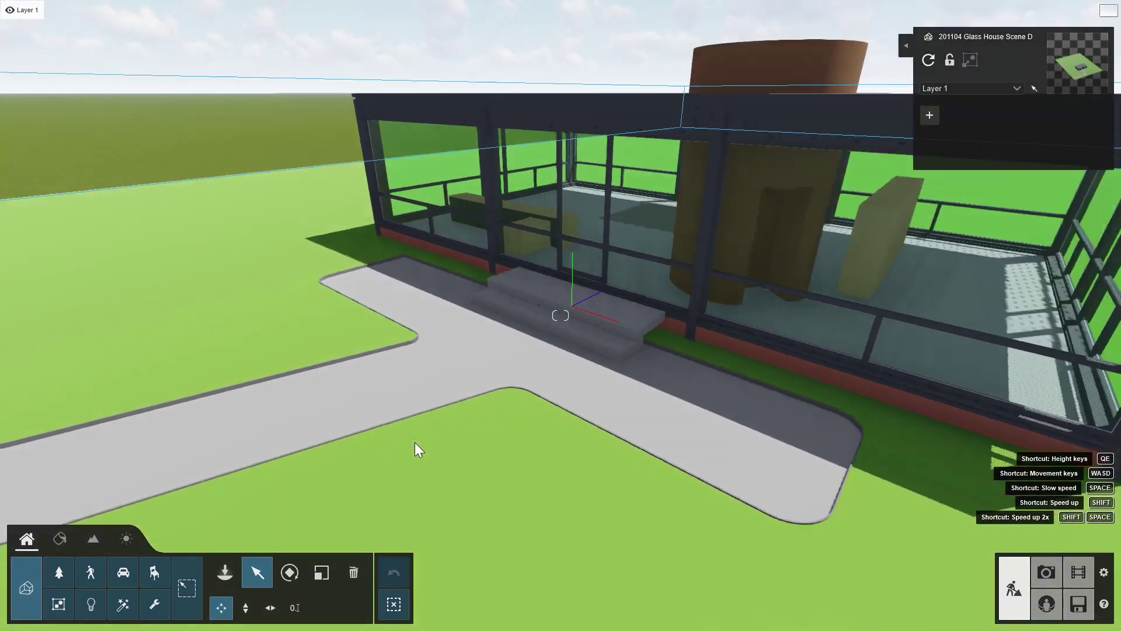
{"action": "scroll", "coordinate": [416, 444], "scroll_direction": "down", "scroll_amount": 3}
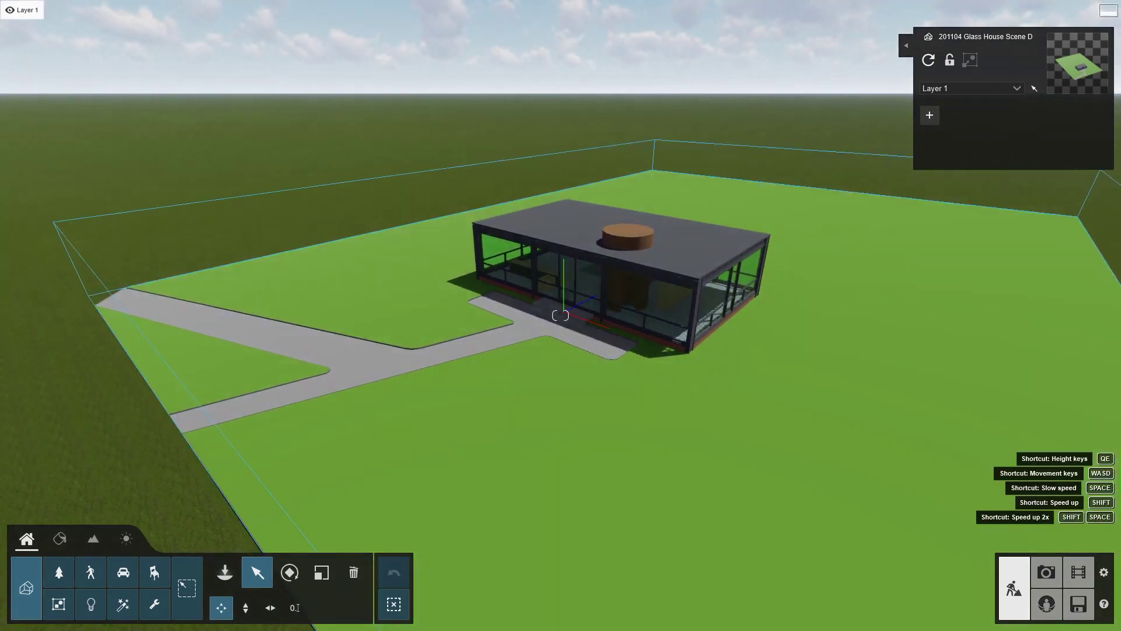
{"action": "left_click", "coordinate": [417, 445]}
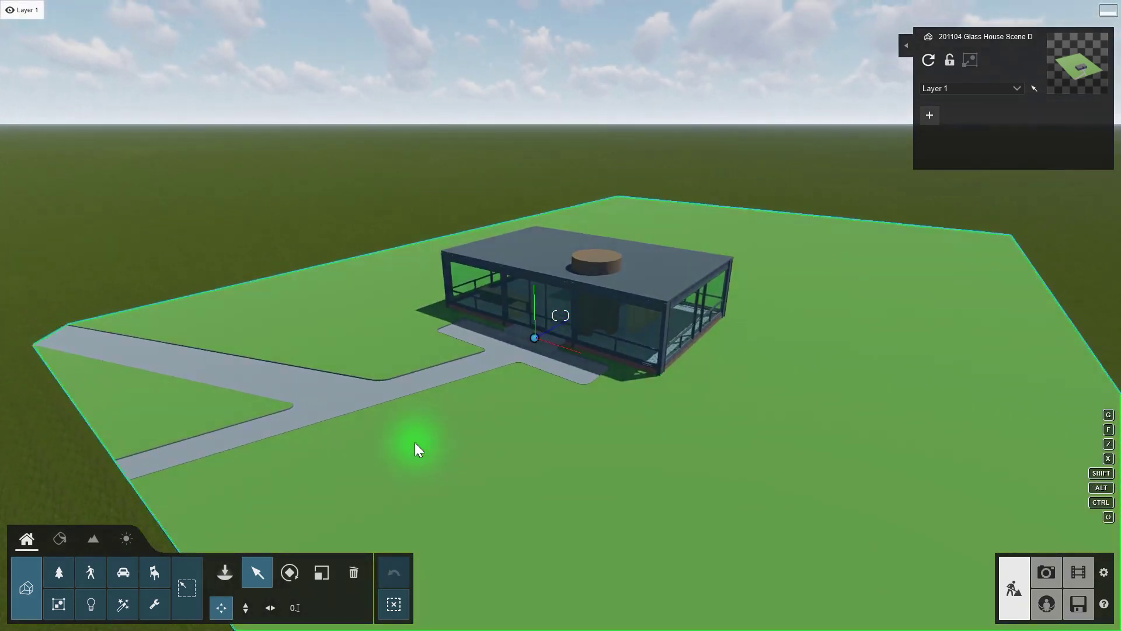
{"action": "right_click_drag", "start_coordinate": [432, 446], "coordinate": [49, 481]}
{"action": "left_click", "coordinate": [433, 449]}
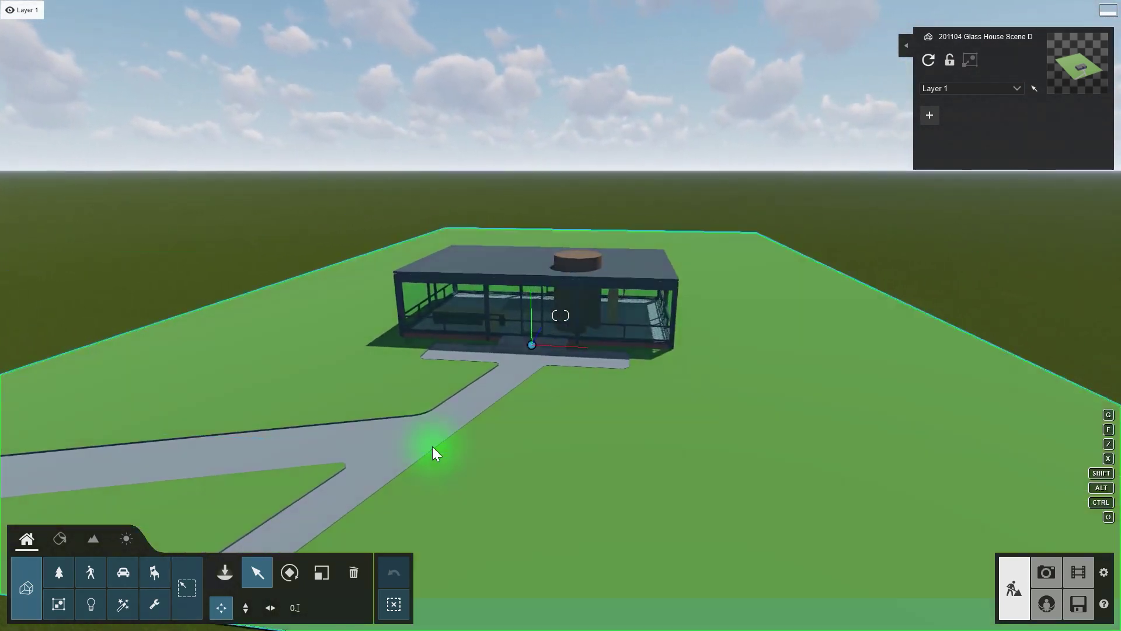
{"action": "key", "text": "e"}
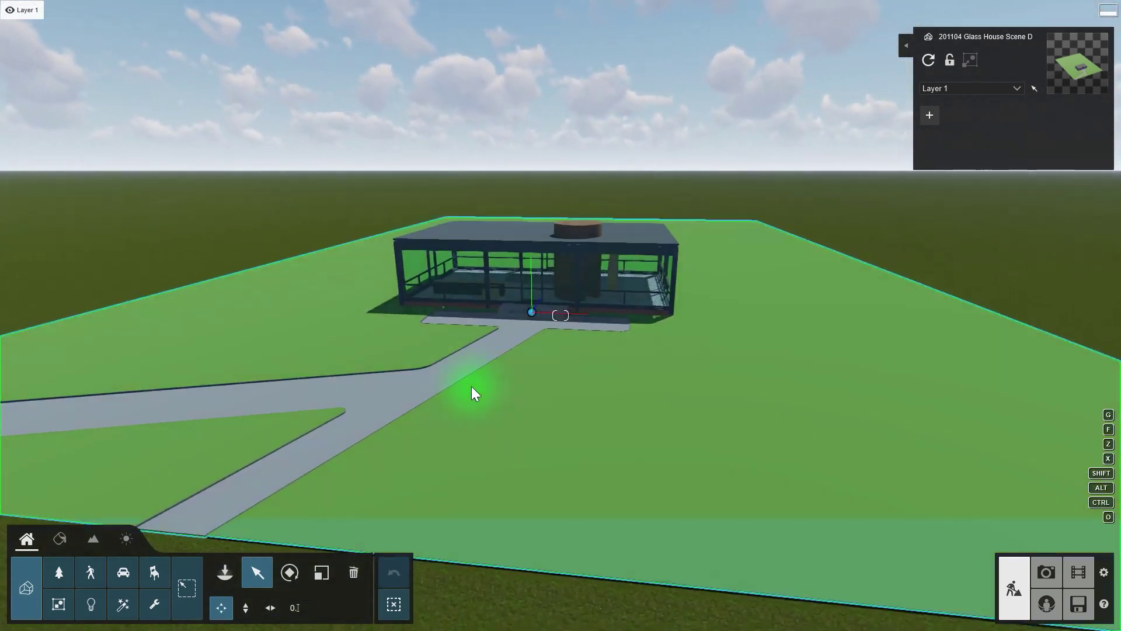
{"action": "right_click_drag", "start_coordinate": [471, 387], "coordinate": [476, 370]}
{"action": "key", "text": "w"}
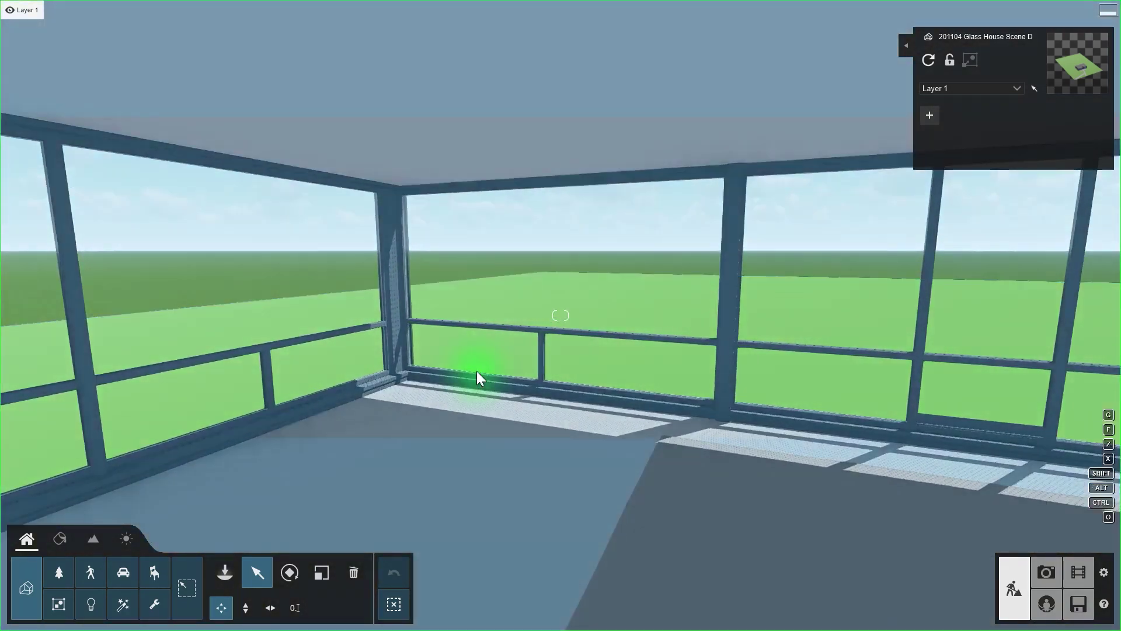
Step: Import the statue SketchUp file with its default name into a new category folder named "Decoration items"
{"action": "left_click", "coordinate": [225, 571]}
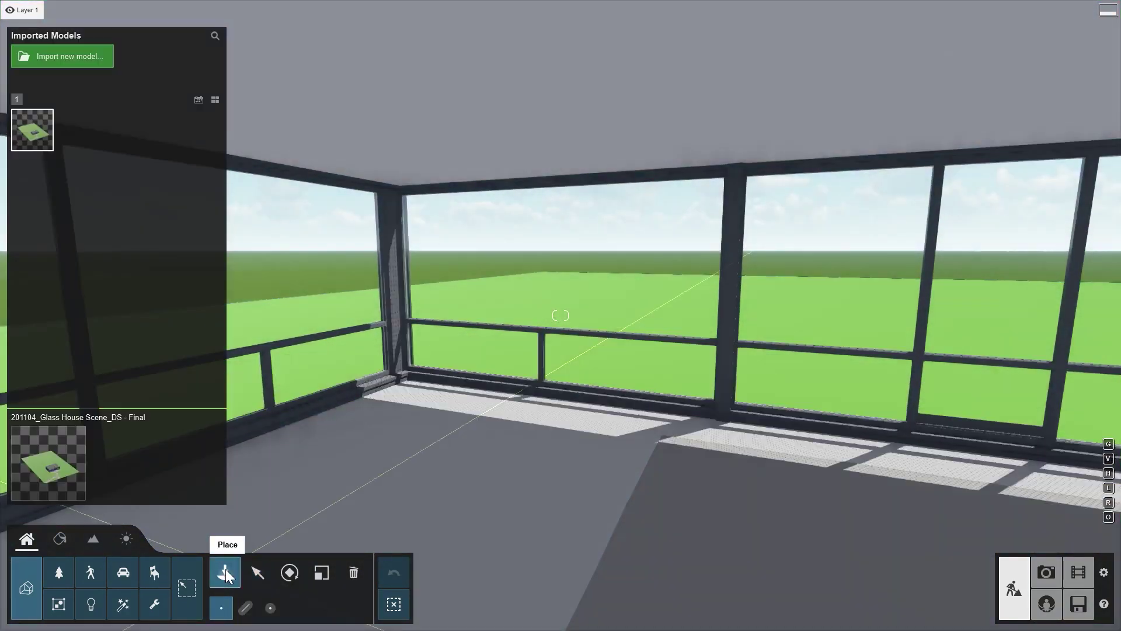
{"action": "left_click", "coordinate": [62, 56]}
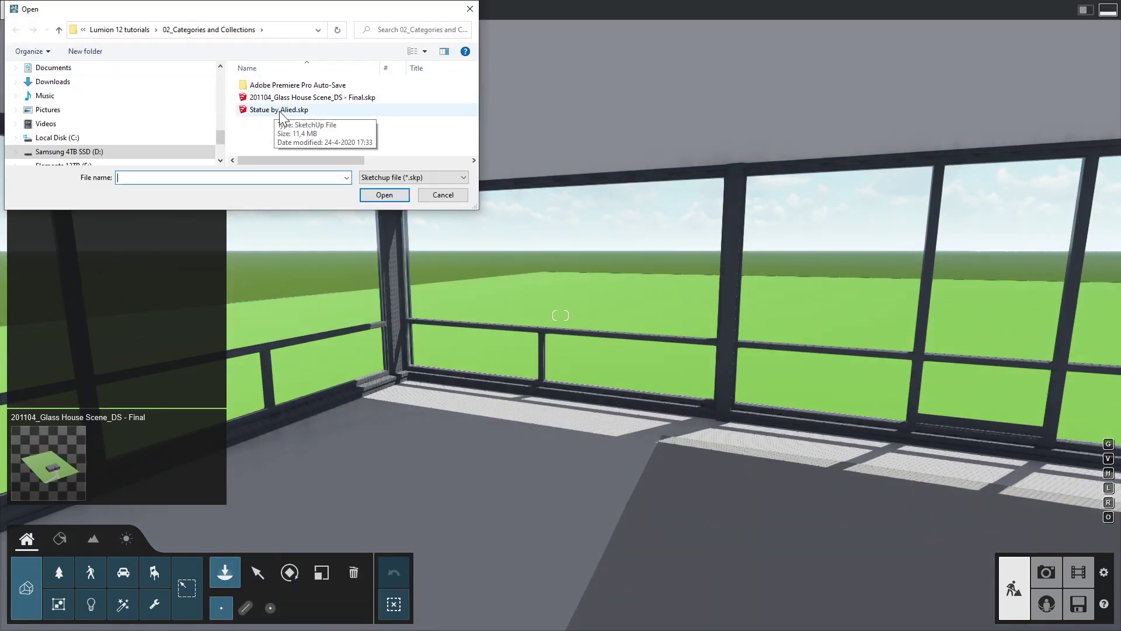
{"action": "left_click", "coordinate": [281, 113]}
{"action": "left_click", "coordinate": [384, 195]}
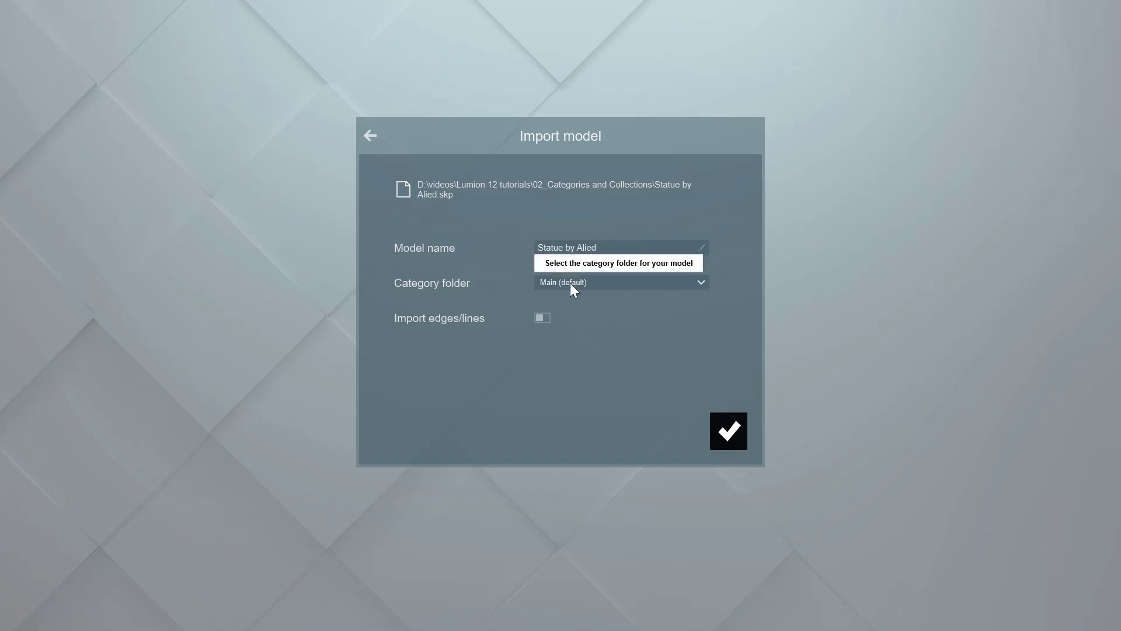
{"action": "left_click", "coordinate": [570, 282]}
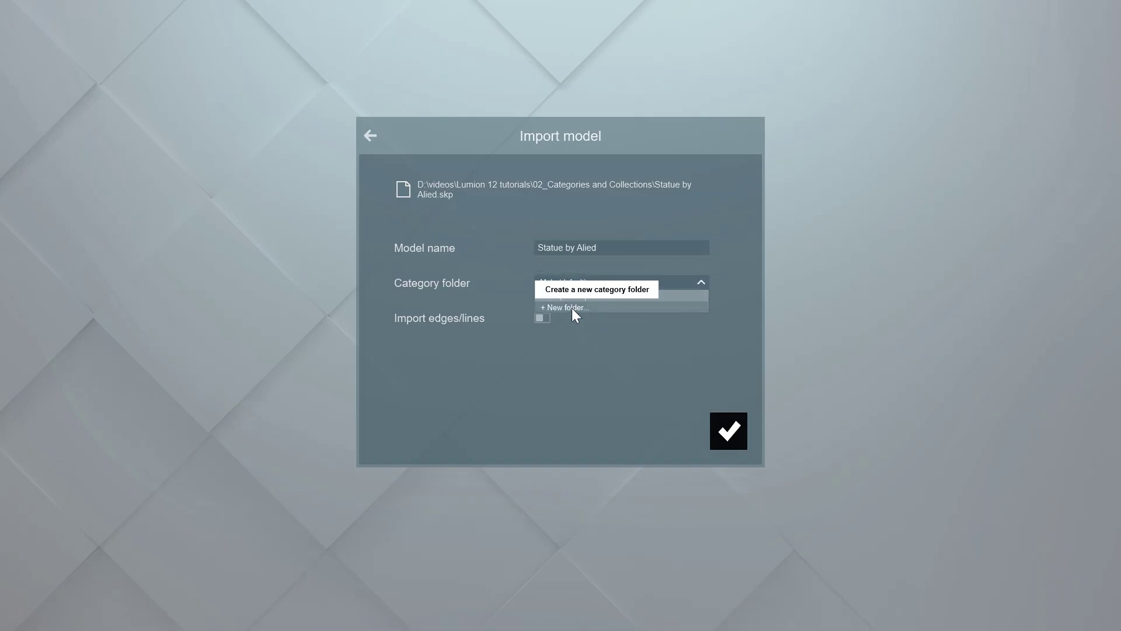
{"action": "left_click", "coordinate": [572, 307]}
{"action": "type", "text": "Dec"}
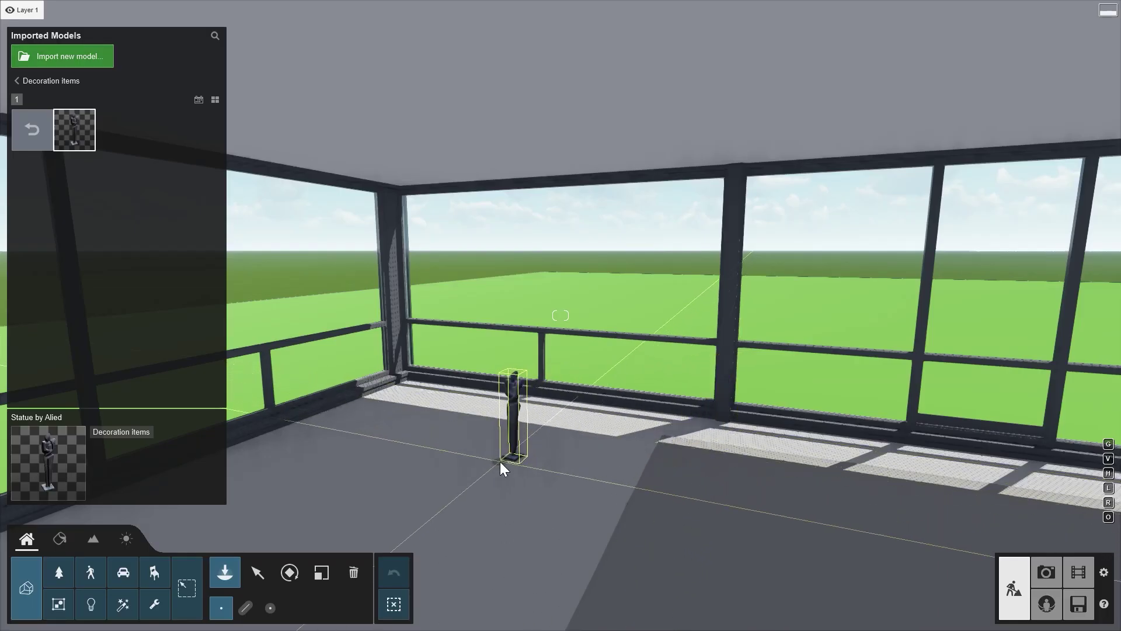
Step: Place the statue on the glass house floor, and show the main folder of imported models with larger thumbnails
{"action": "left_click", "coordinate": [500, 462]}
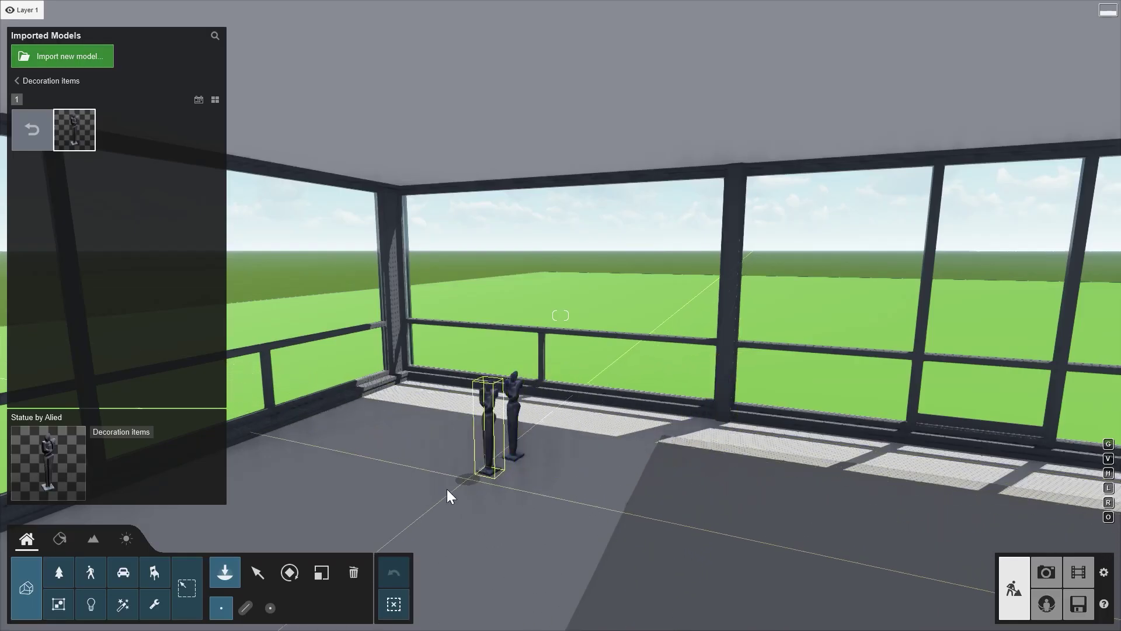
{"action": "left_click", "coordinate": [27, 137]}
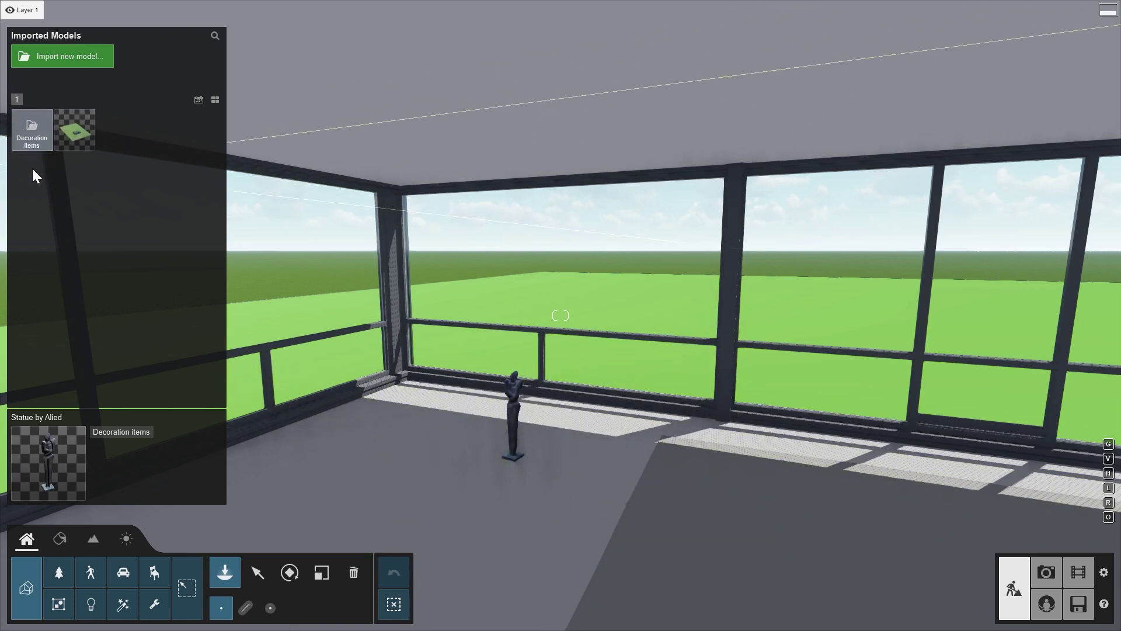
{"action": "left_click", "coordinate": [215, 101]}
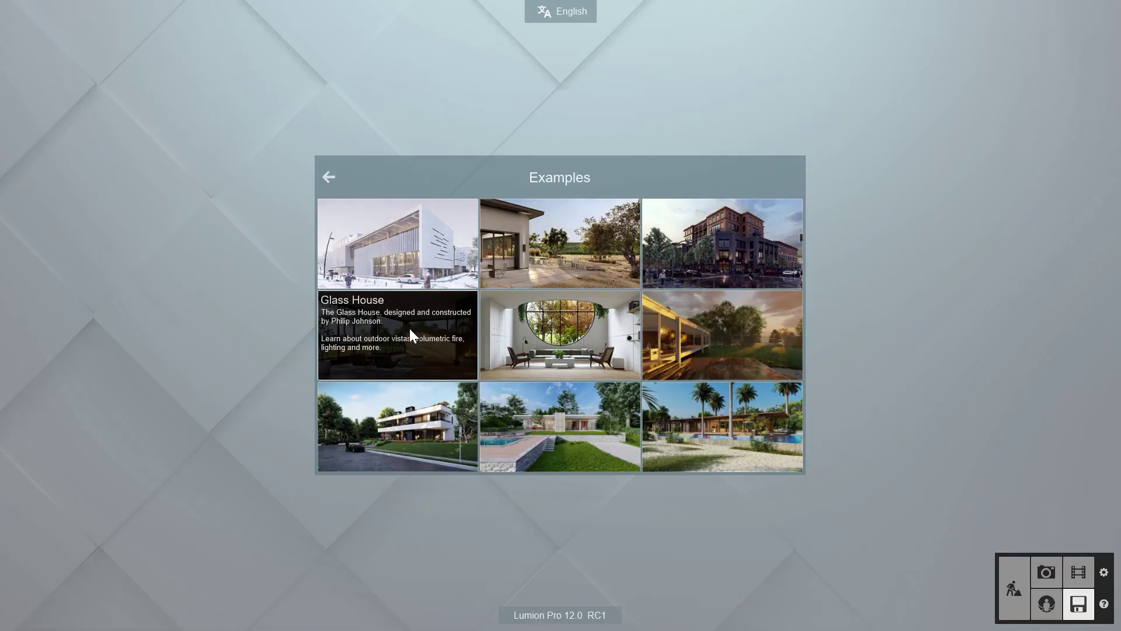
Step: Open the Glass House example scene and go inside the house to the dining table
{"action": "left_click", "coordinate": [409, 329]}
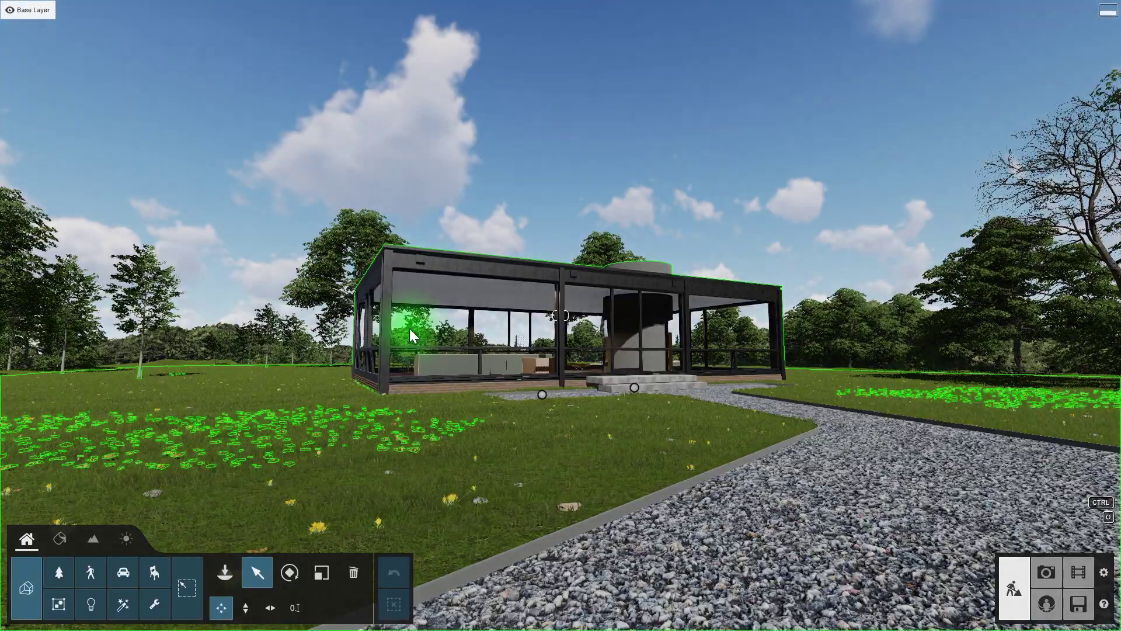
{"action": "right_click_drag", "start_coordinate": [409, 328], "coordinate": [422, 374]}
{"action": "key", "text": "w"}
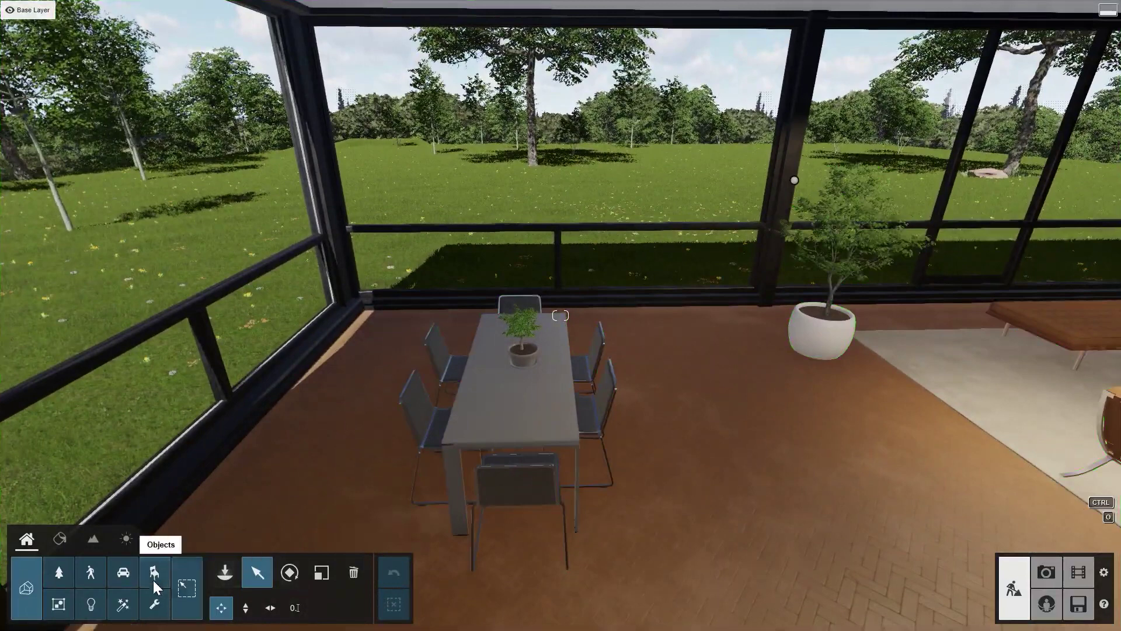
Step: Select the dining table, its surrounding chairs and the potted plant on the tabletop, and combine them into one group
{"action": "left_click", "coordinate": [153, 575]}
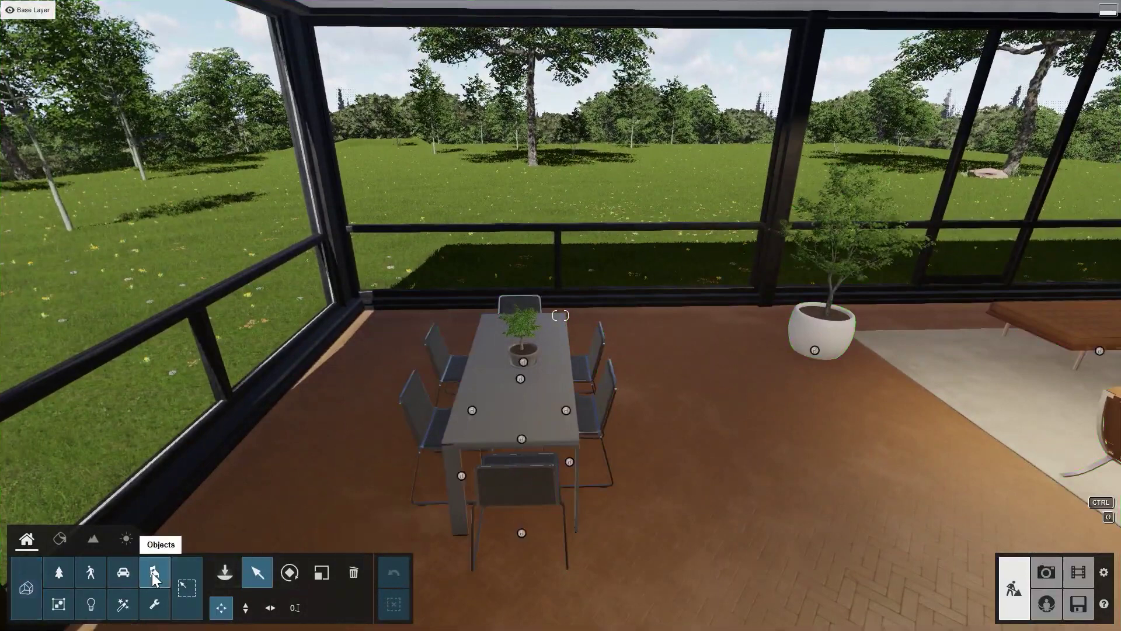
{"action": "left_click", "coordinate": [255, 574]}
{"action": "left_click_drag", "start_coordinate": [399, 299], "coordinate": [639, 566], "text": "ctrl"}
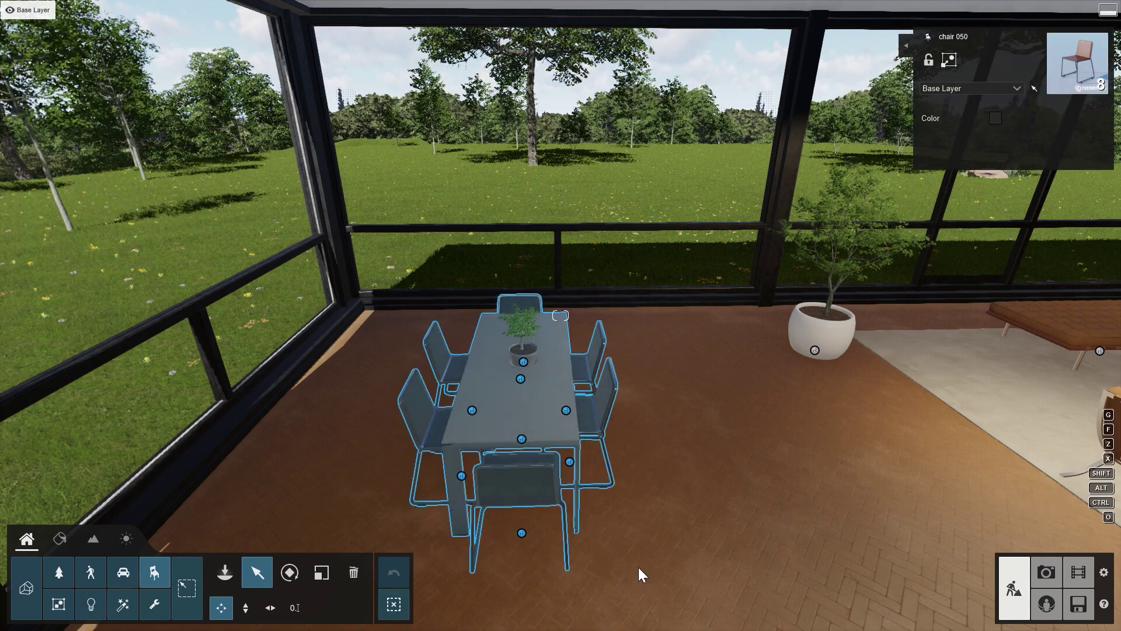
{"action": "left_click", "coordinate": [60, 571]}
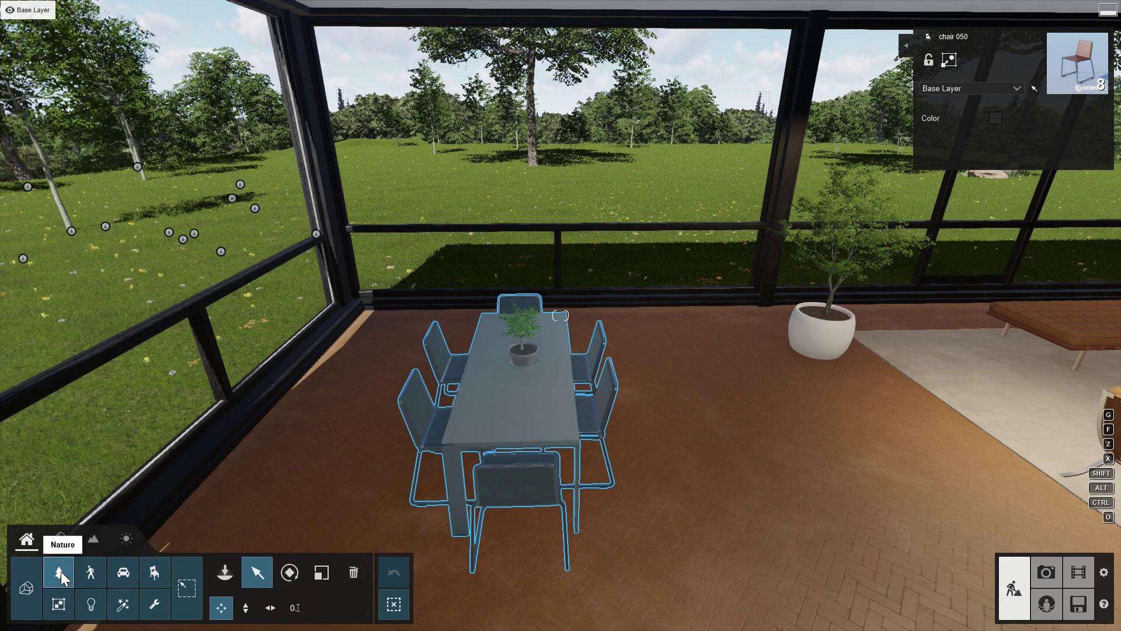
{"action": "left_click", "coordinate": [521, 349], "text": "ctrl"}
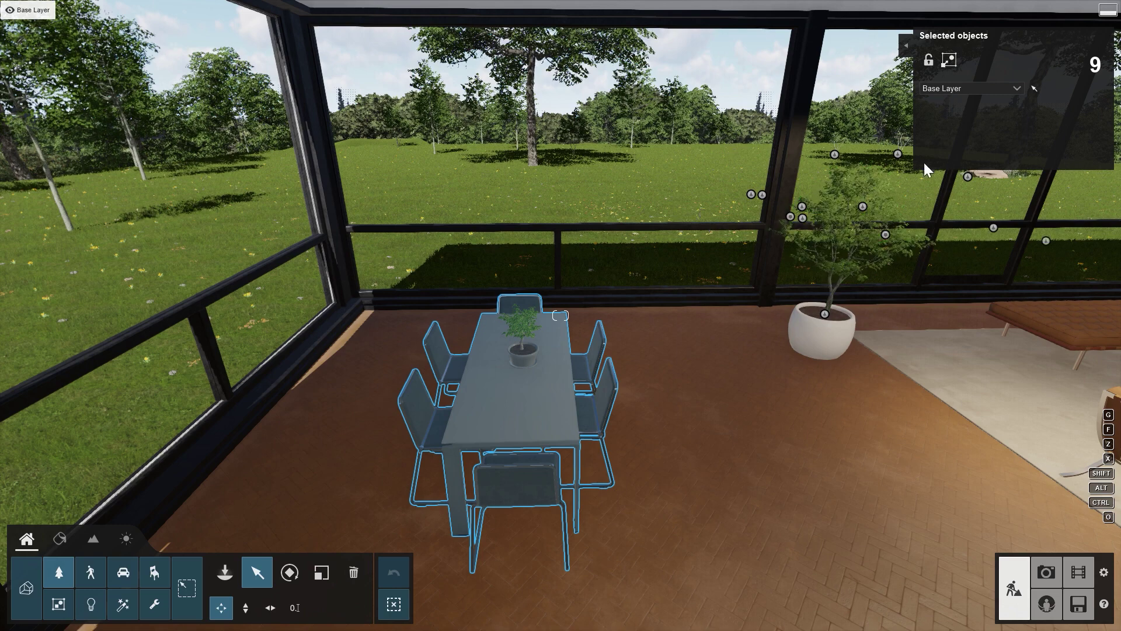
{"action": "left_click", "coordinate": [954, 62]}
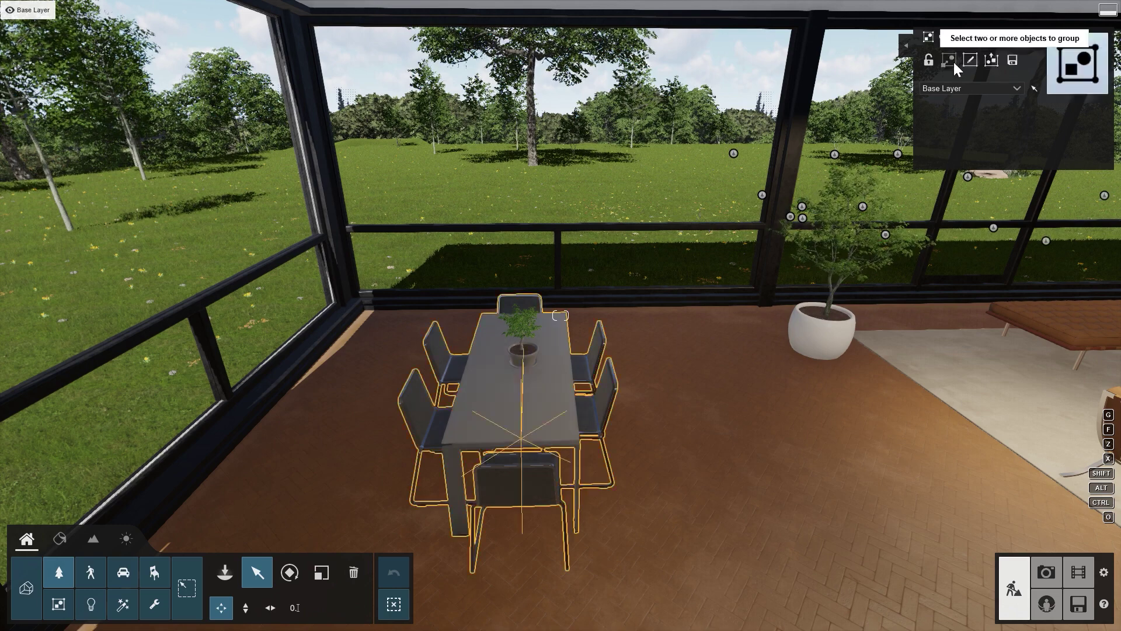
Step: Save the dining group as "Dining set 1" in a new category folder named "Furniture groups"
{"action": "left_click", "coordinate": [1014, 61]}
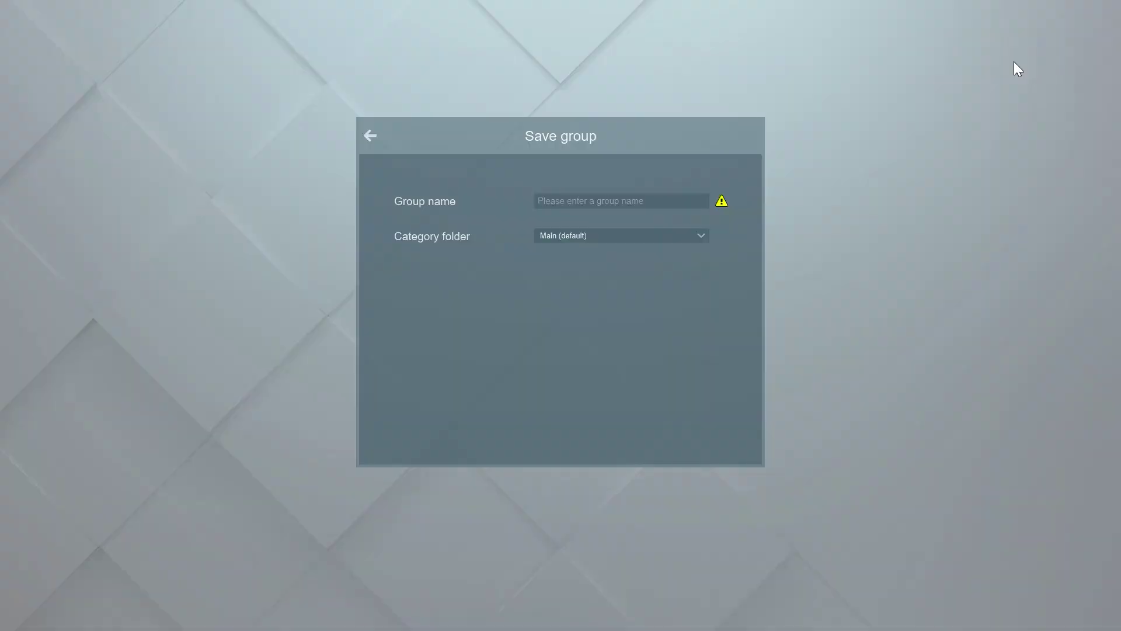
{"action": "left_click", "coordinate": [664, 235]}
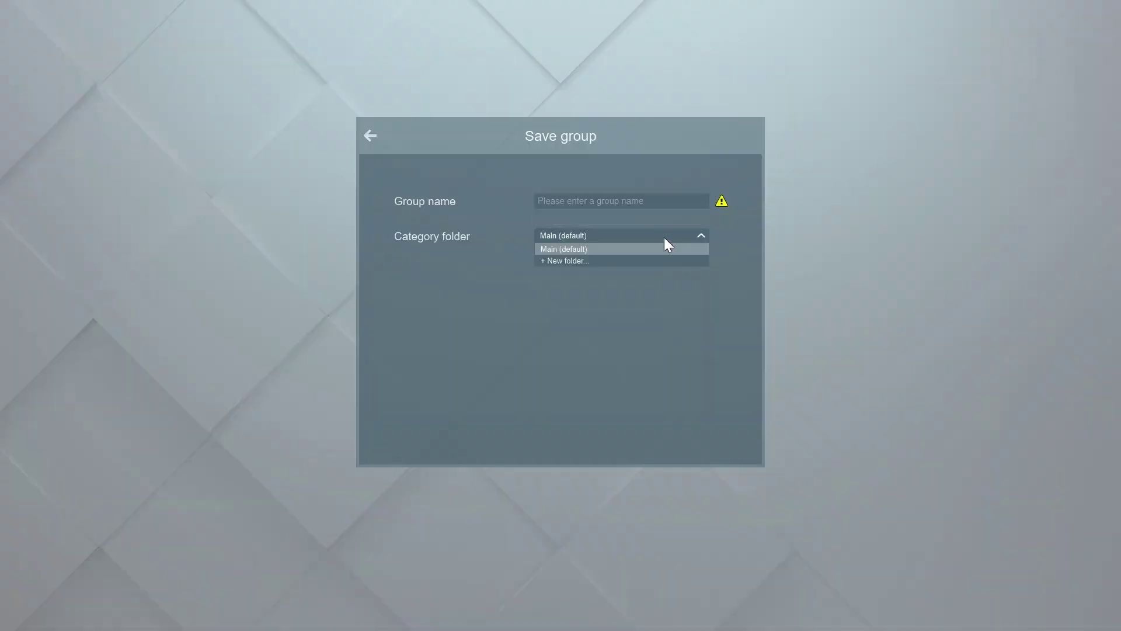
{"action": "left_click", "coordinate": [639, 258]}
{"action": "left_click", "coordinate": [636, 255]}
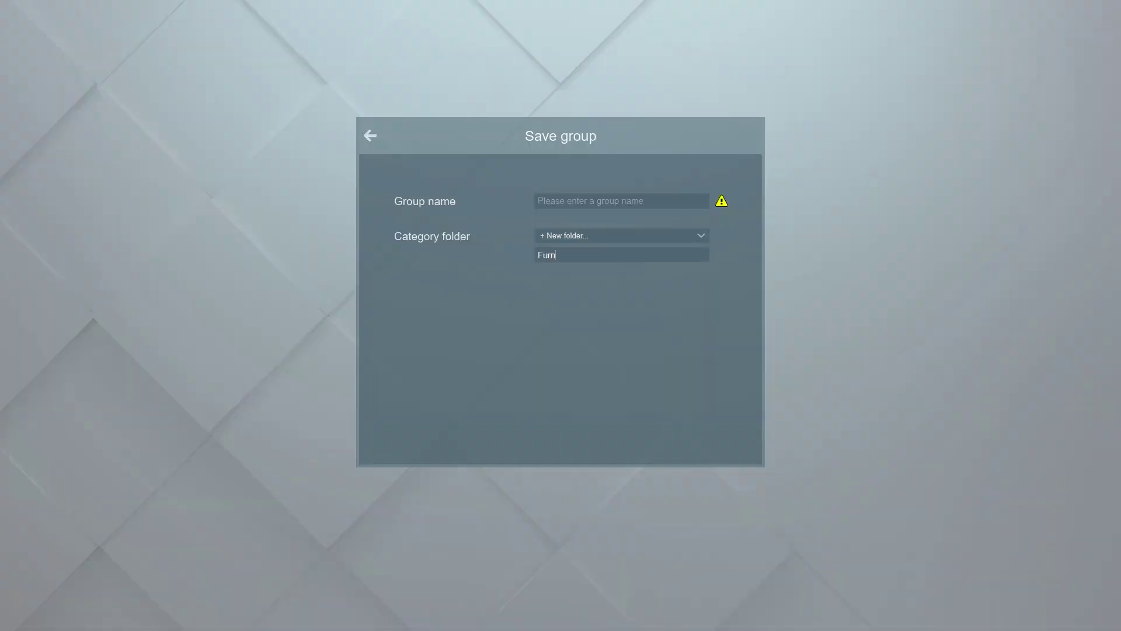
{"action": "type", "text": "Furniture groups"}
{"action": "left_click", "coordinate": [613, 201]}
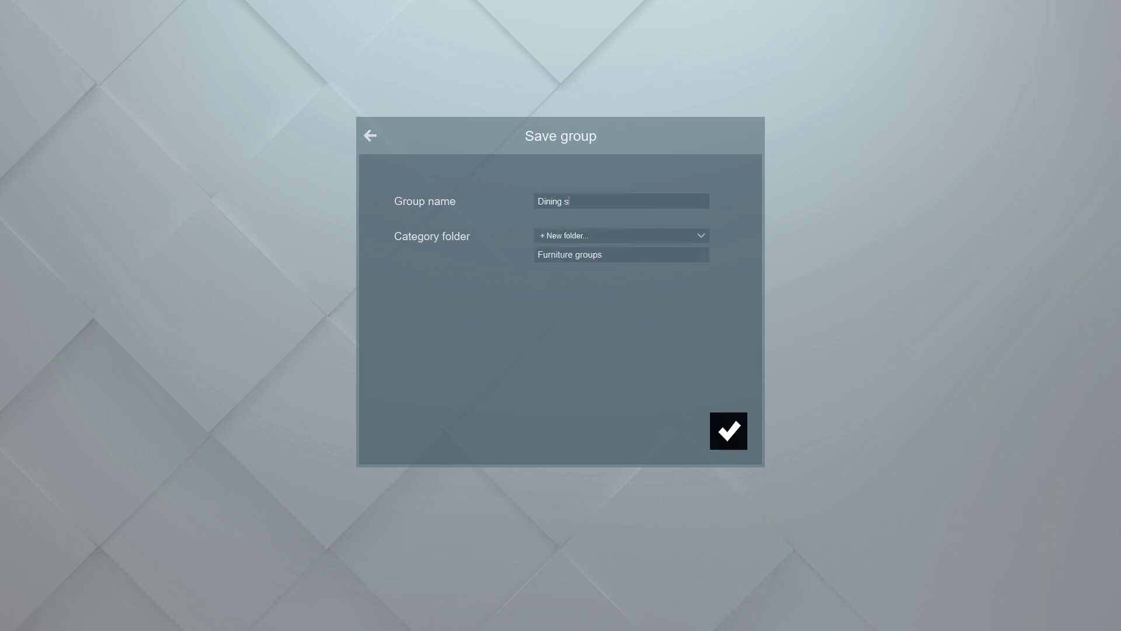
{"action": "left_click", "coordinate": [728, 437]}
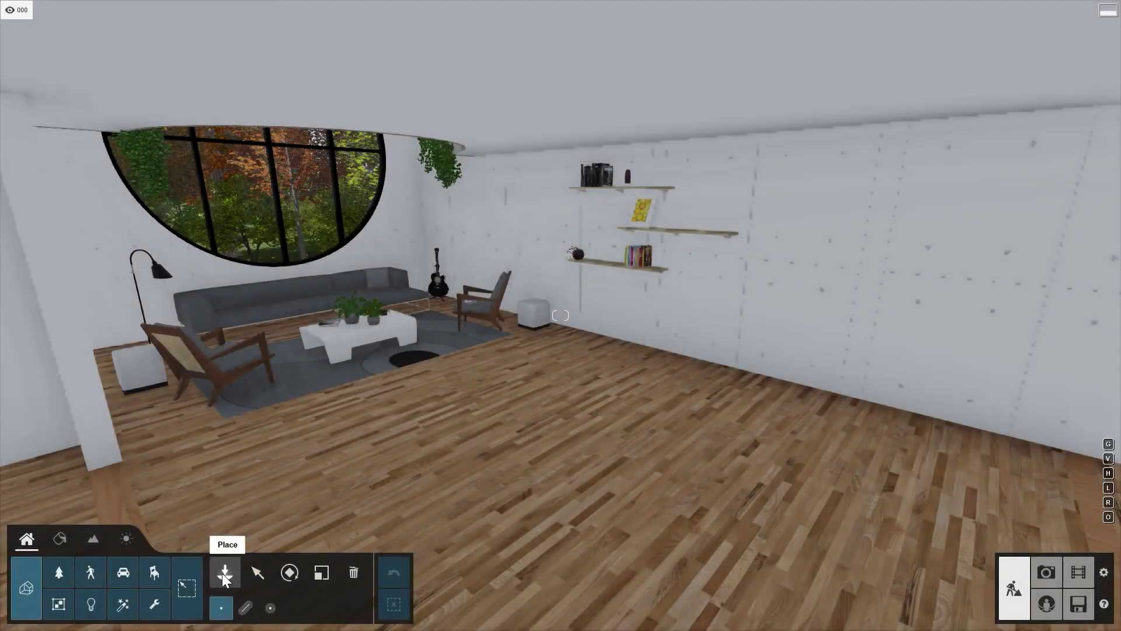
Step: Place the saved "Dining set 1" group from the Furniture groups folder on the open wooden floor of the living room scene
{"action": "left_click", "coordinate": [225, 572]}
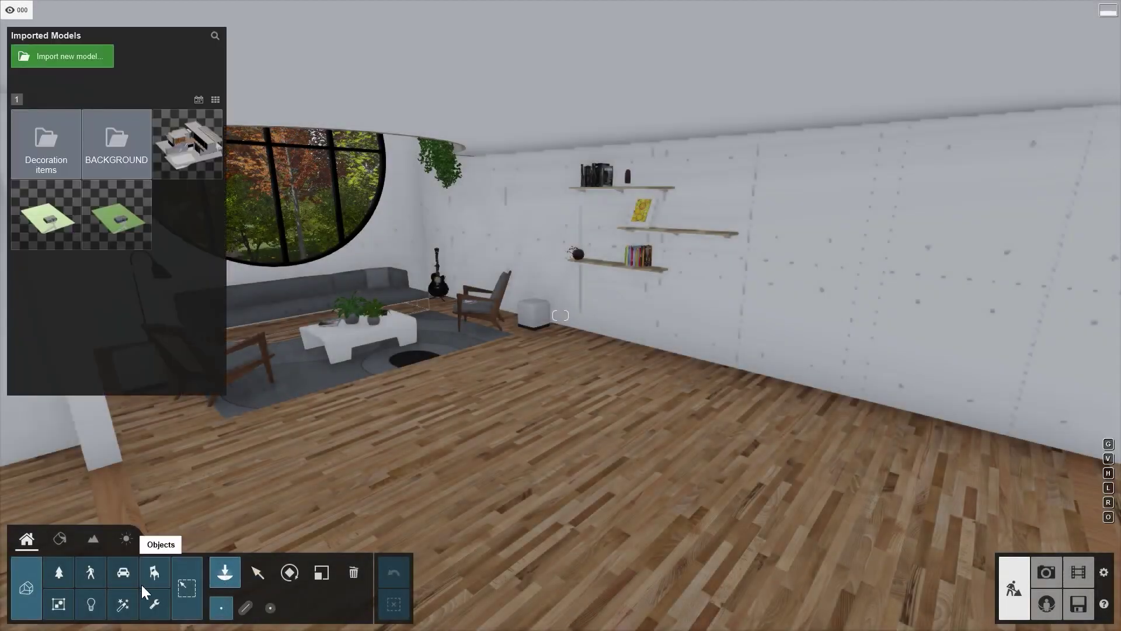
{"action": "left_click", "coordinate": [60, 604]}
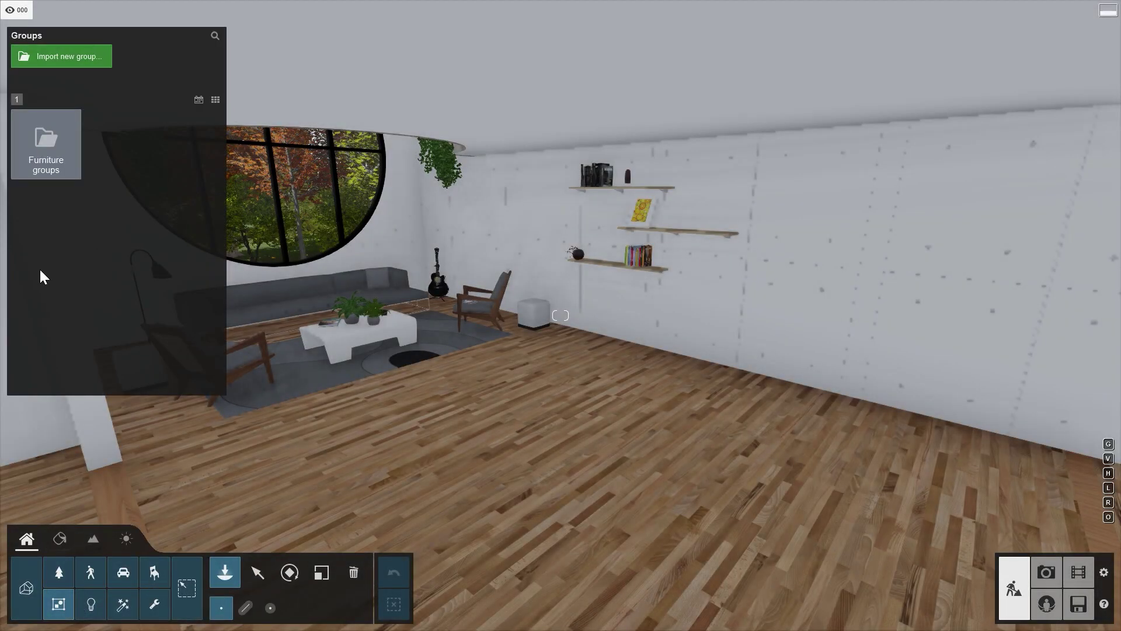
{"action": "left_click", "coordinate": [29, 153]}
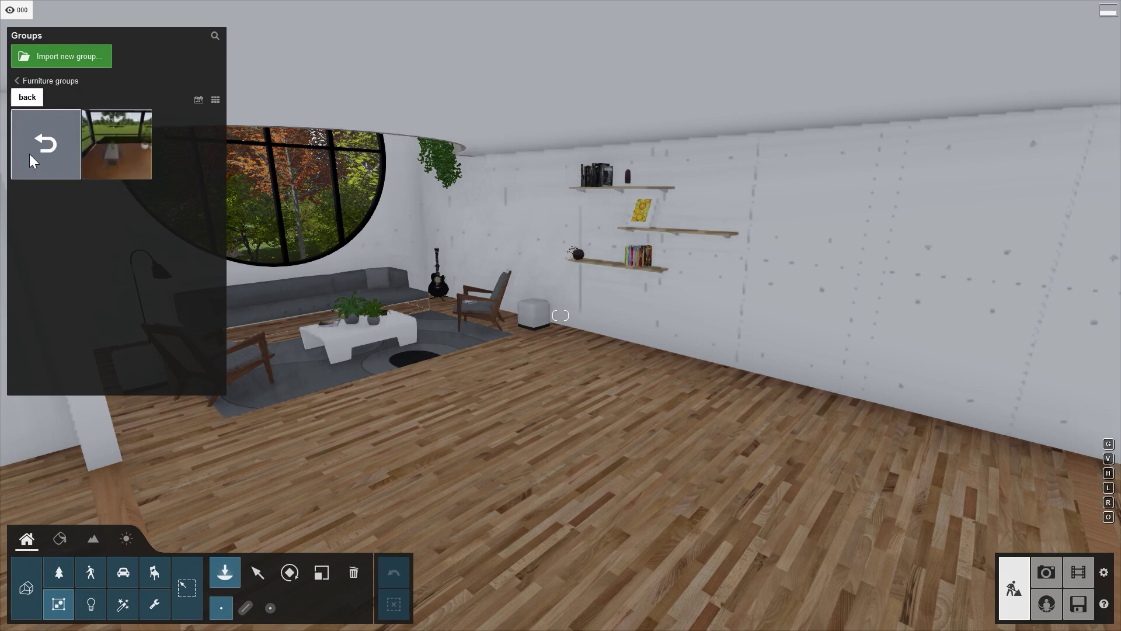
{"action": "left_click", "coordinate": [110, 150]}
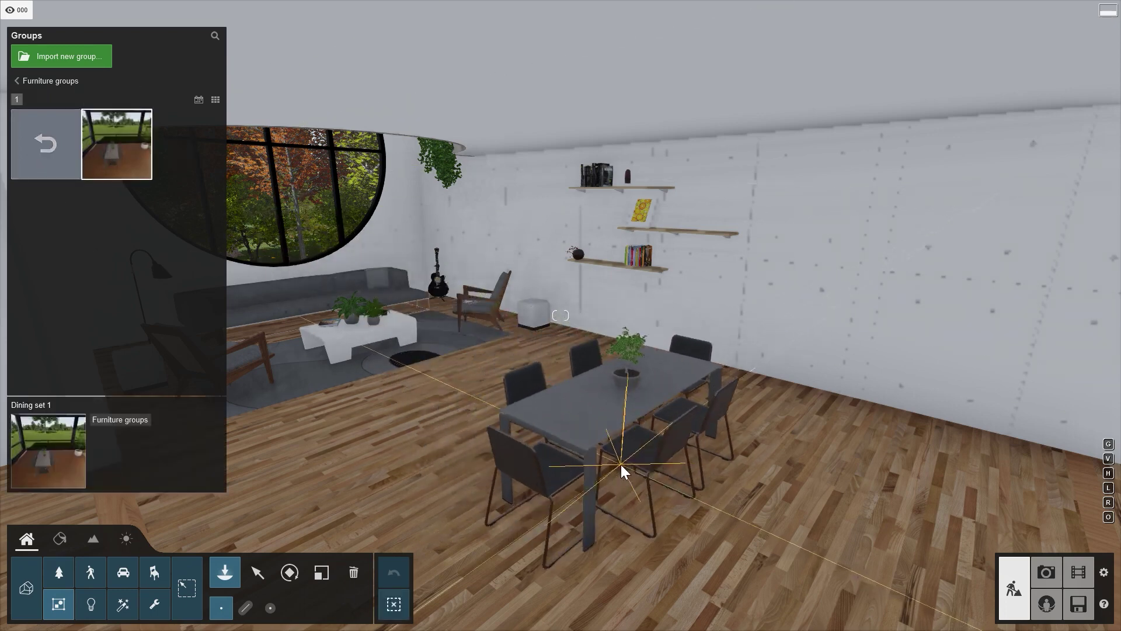
{"action": "left_click", "coordinate": [621, 464]}
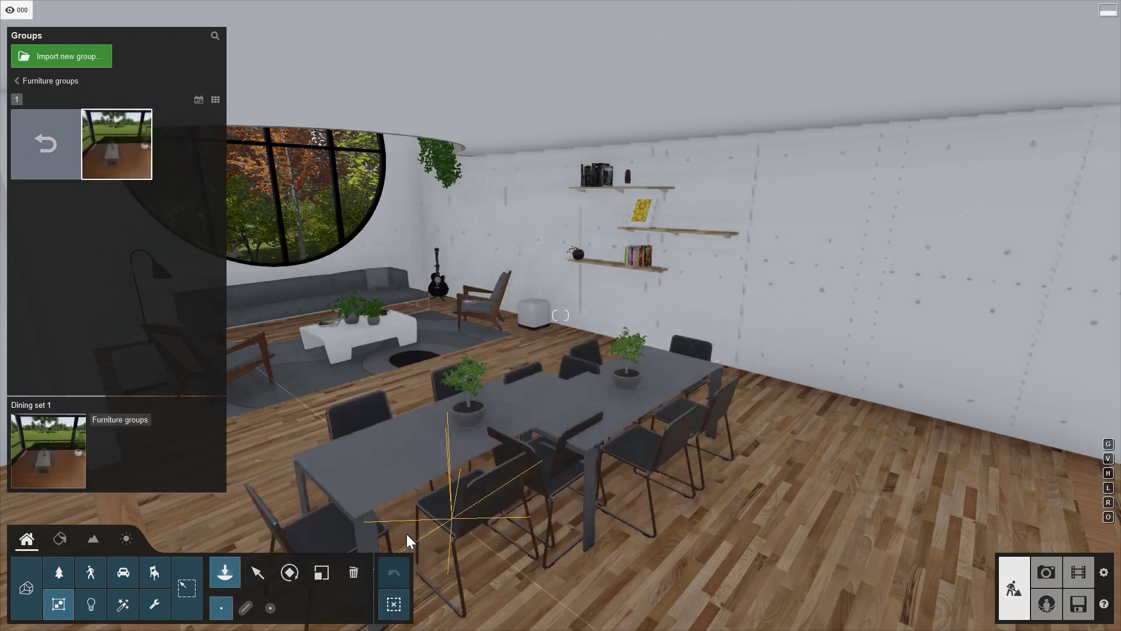
{"action": "left_click", "coordinate": [257, 574]}
Step: Import the group file "Dining set 2 - L11.lsg11" with its default name into the Furniture groups category folder
{"action": "left_click", "coordinate": [225, 572]}
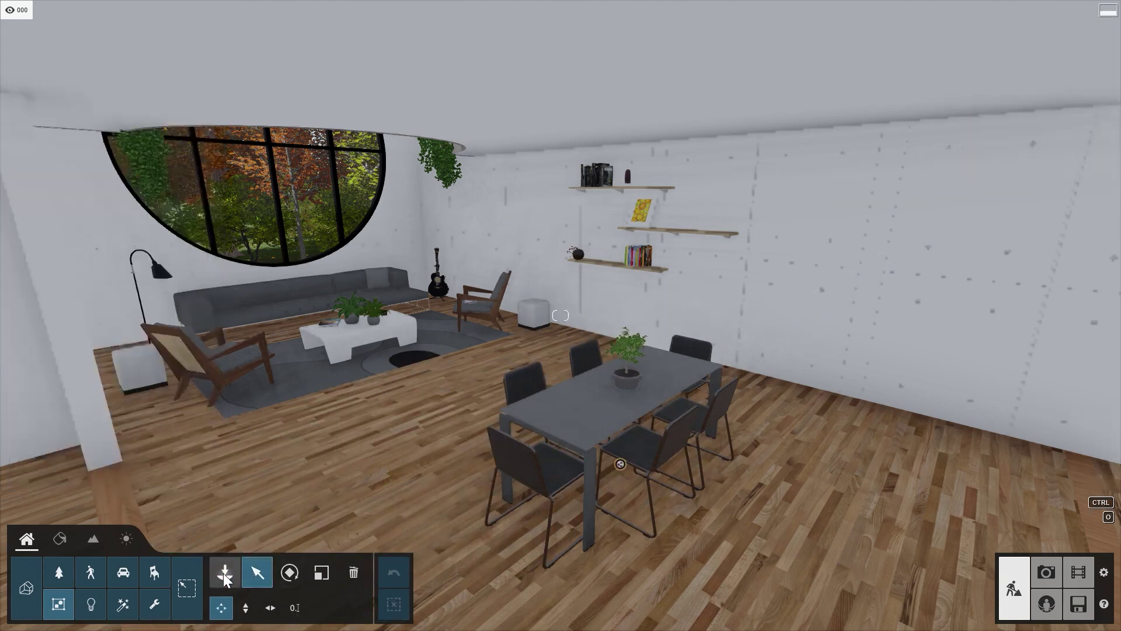
{"action": "left_click", "coordinate": [36, 55]}
{"action": "left_click", "coordinate": [266, 98]}
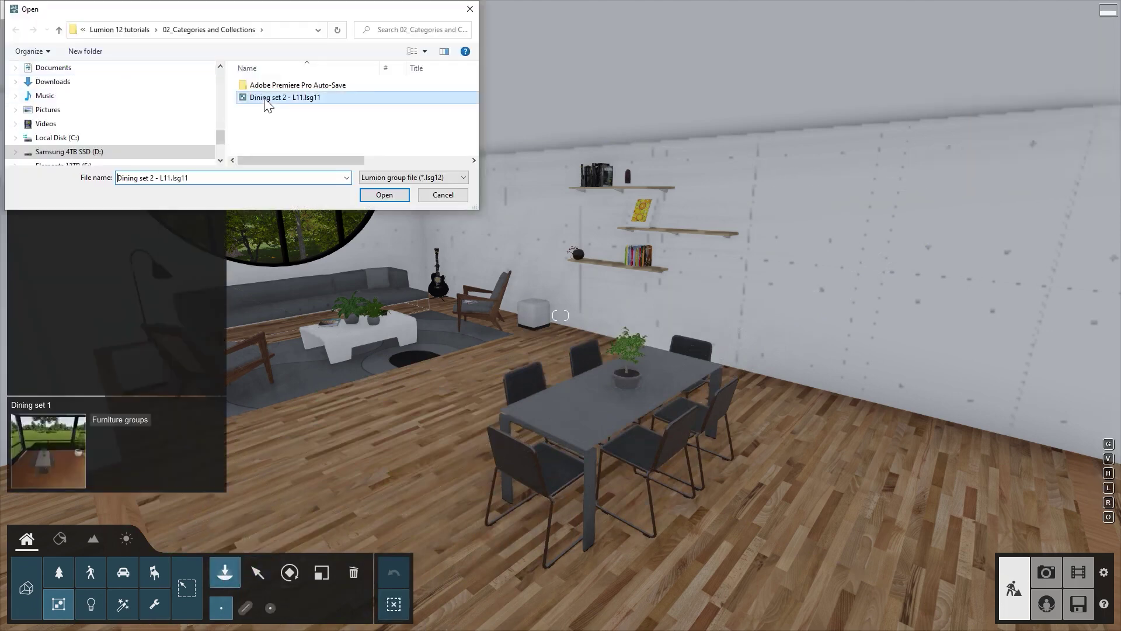
{"action": "left_click", "coordinate": [384, 195]}
{"action": "left_click", "coordinate": [548, 282]}
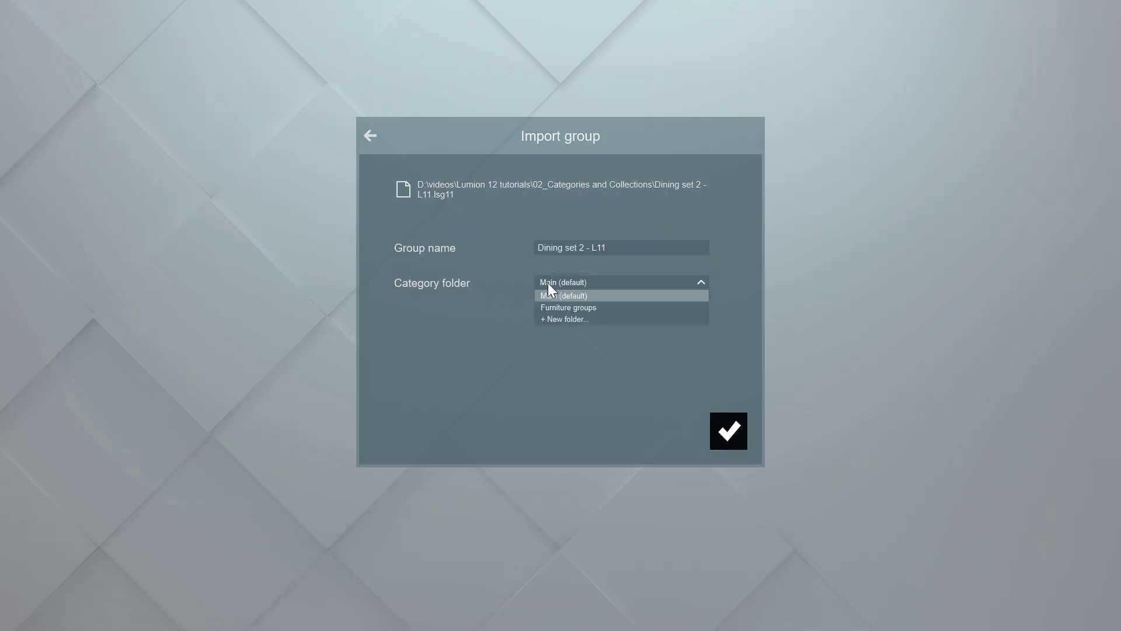
{"action": "left_click", "coordinate": [556, 306]}
{"action": "left_click", "coordinate": [728, 430]}
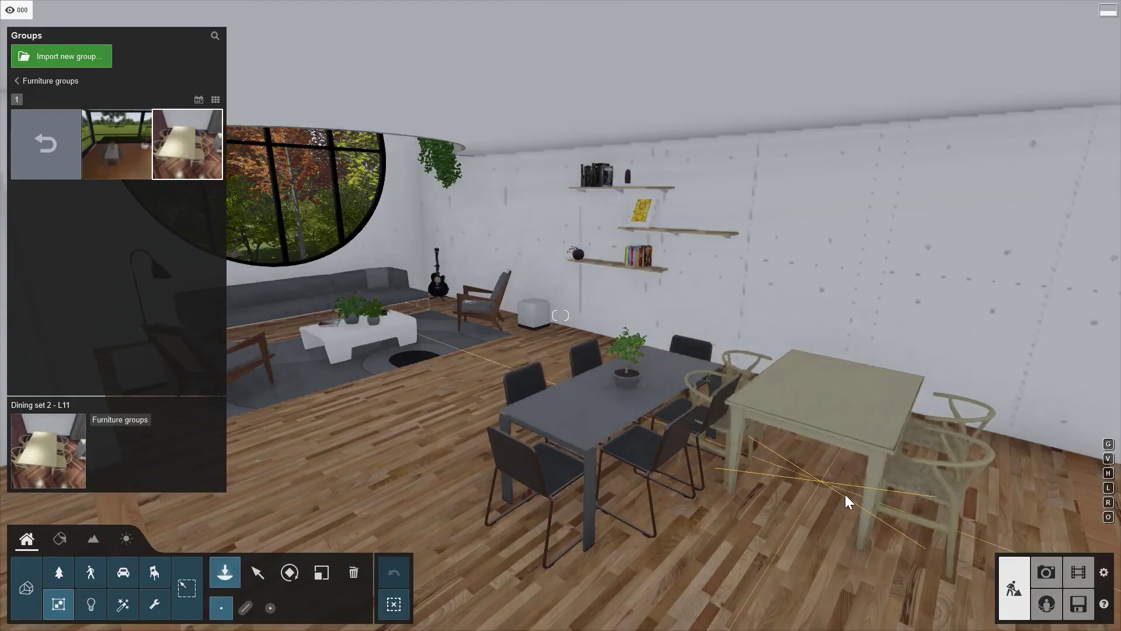